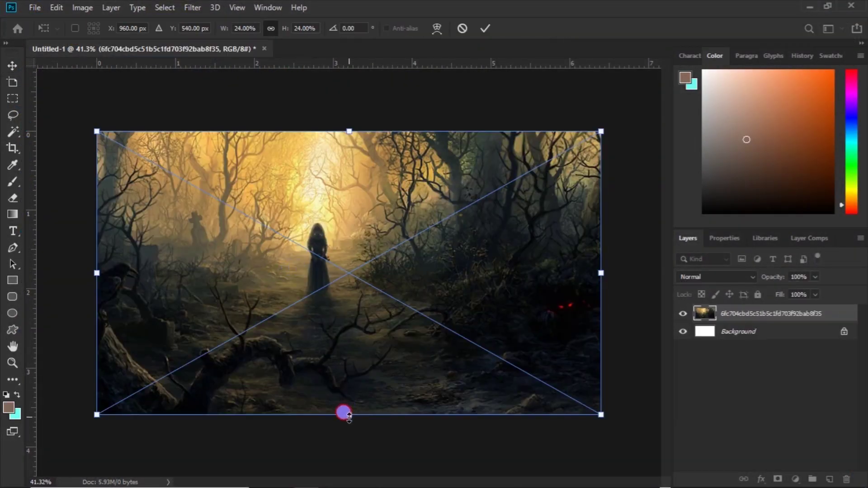
- Commit the placed misty forest image and rasterize its layer into plain pixels
left_click(487, 30)
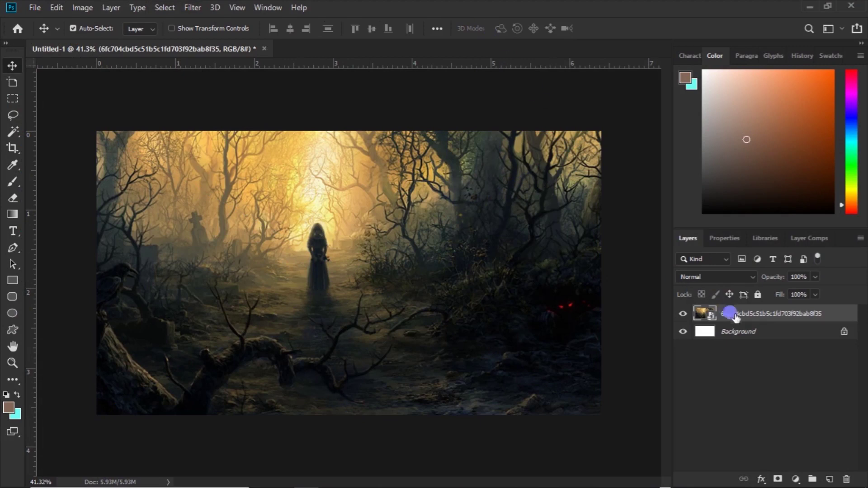
right_click(735, 315)
left_click(606, 236)
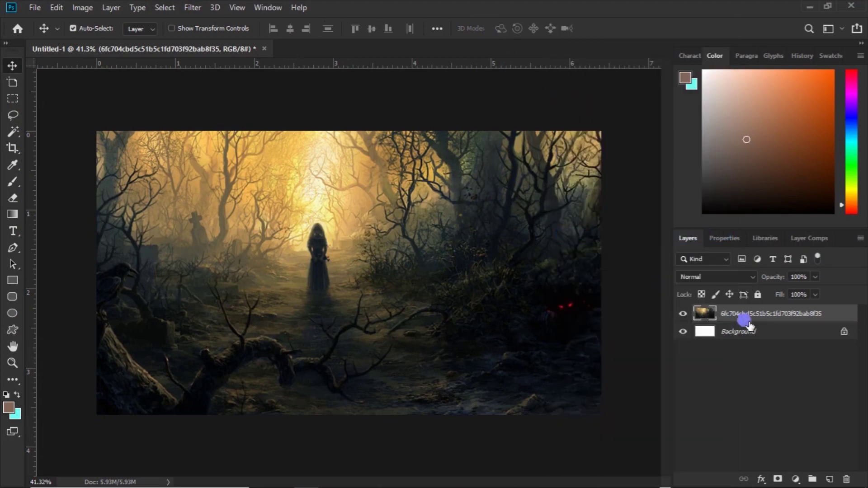
left_click(805, 7)
- Place the moon-sky image above the forest, enlarge and centre it, and blend it as Color
left_click(467, 147)
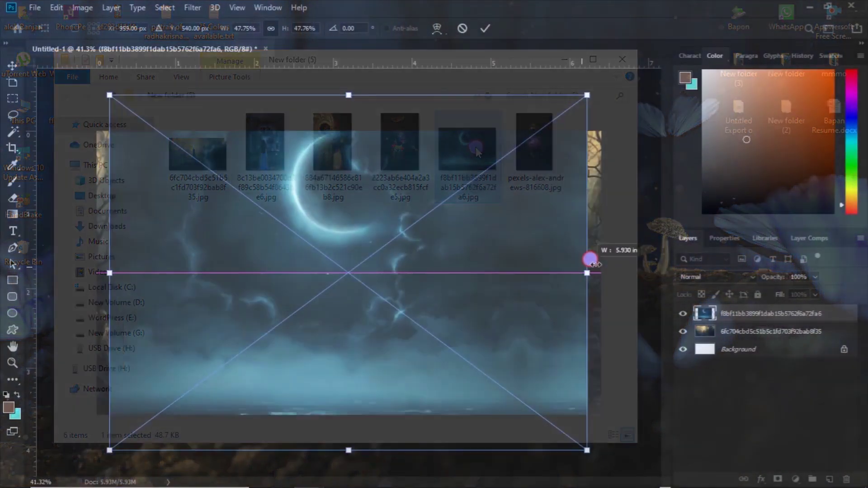
left_click_drag(579, 263, 640, 233)
left_click_drag(442, 244, 456, 236)
key("ctrl+minus")
key("ctrl+minus")
key("ctrl+minus")
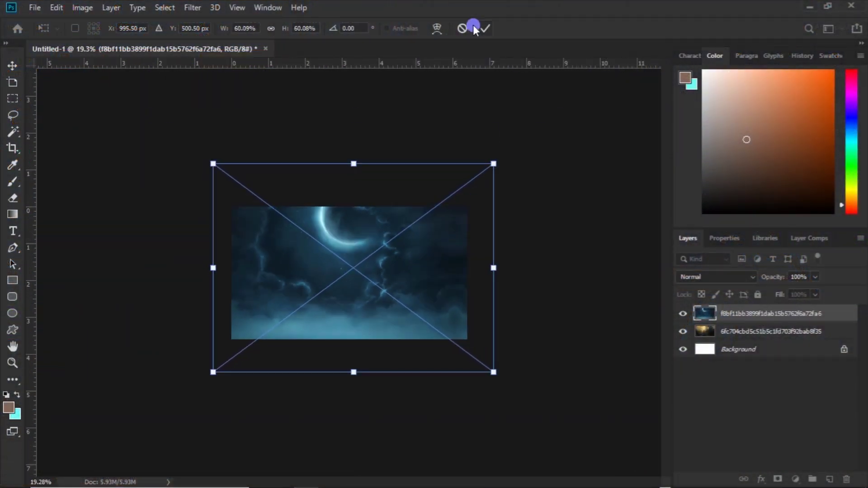
left_click(495, 28)
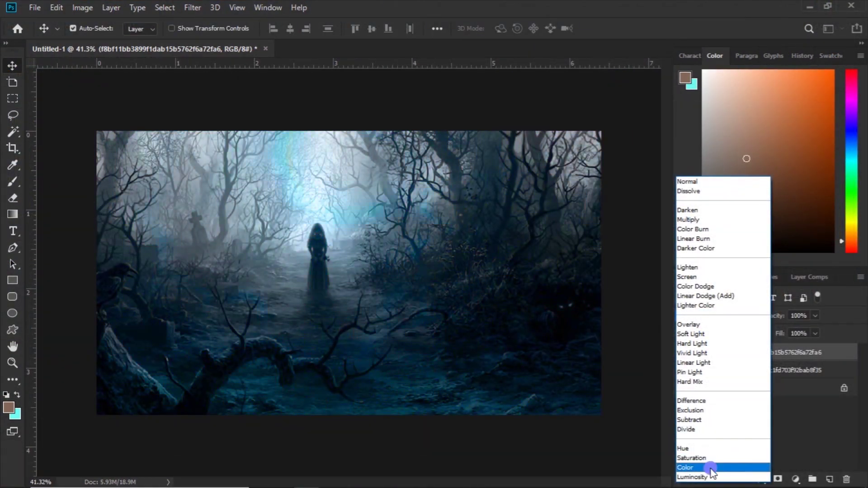
left_click(711, 468)
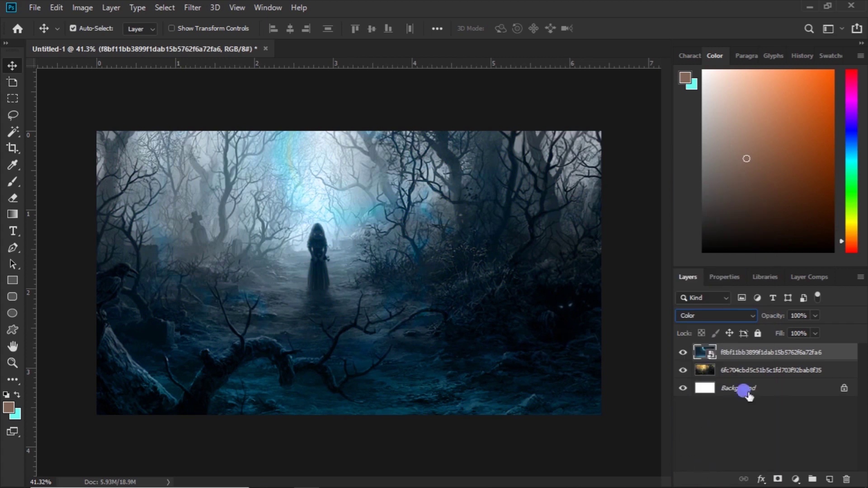
left_click(749, 371)
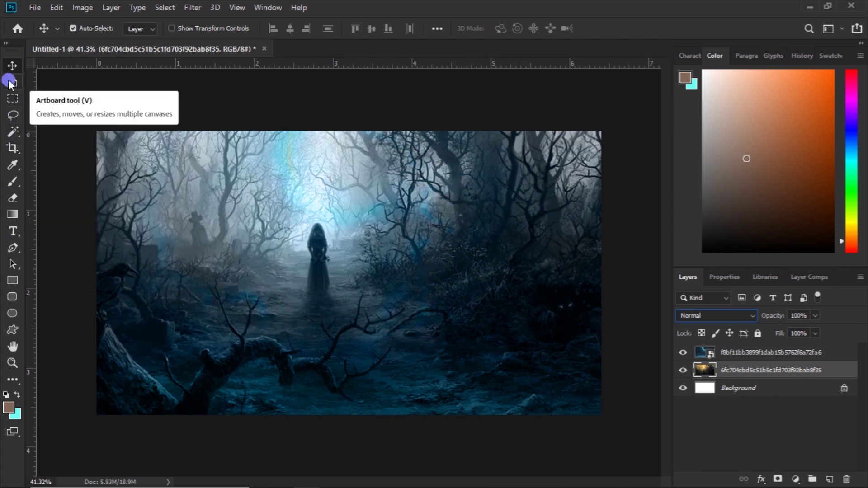
- Patch out the hooded figure and lower the forest's top edge to shorten it
left_click(12, 380)
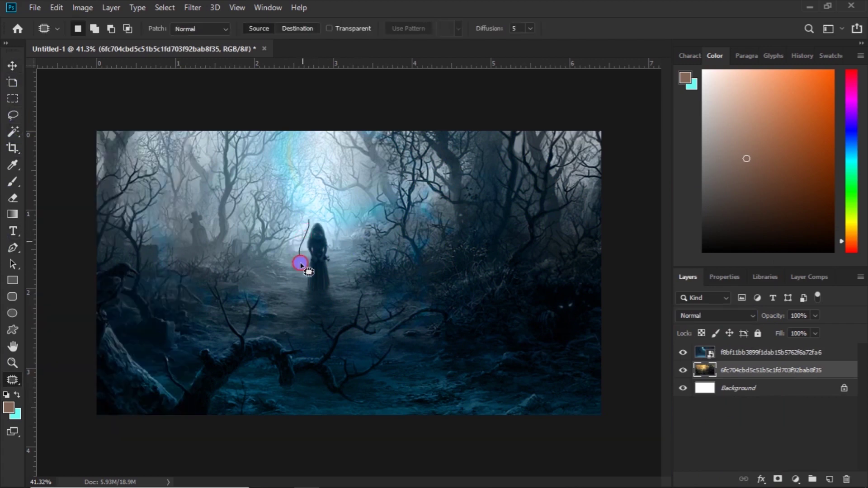
left_click_drag(338, 240, 275, 248)
key("ctrl+t")
left_click_drag(345, 131, 350, 199)
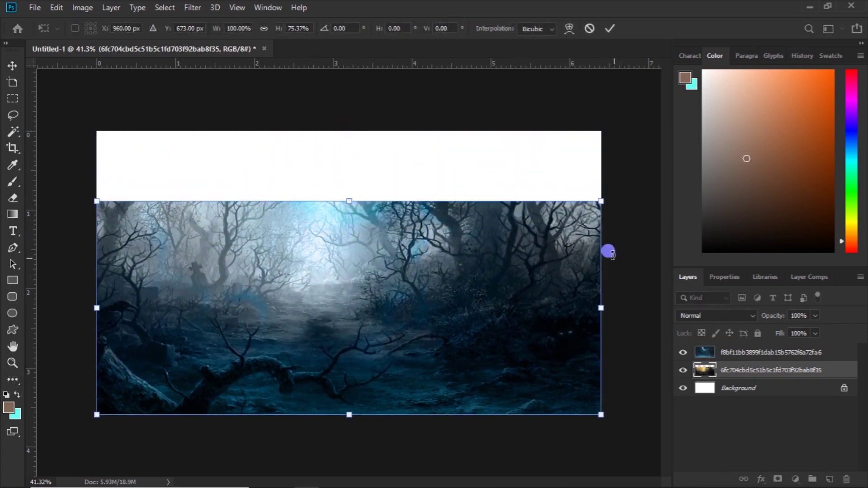
key("Return")
- Duplicate the sky layer and set the copy's blend mode to Normal
left_click(732, 355)
key("ctrl+j")
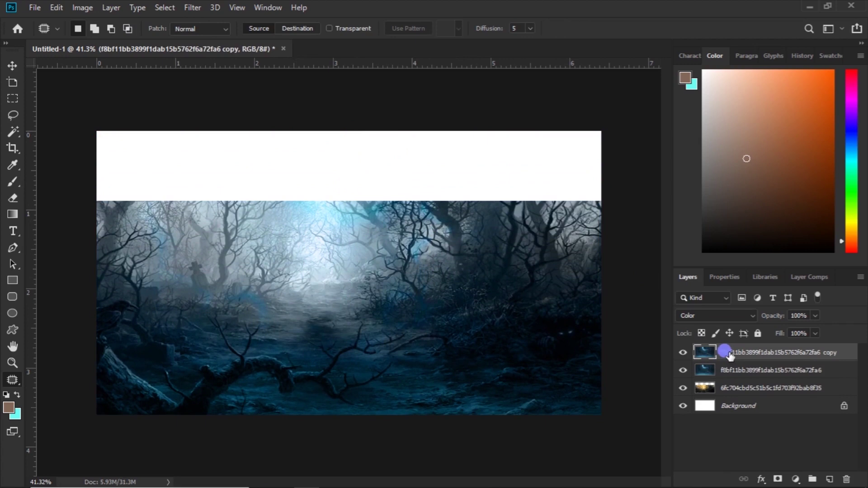
left_click(740, 314)
left_click(688, 179)
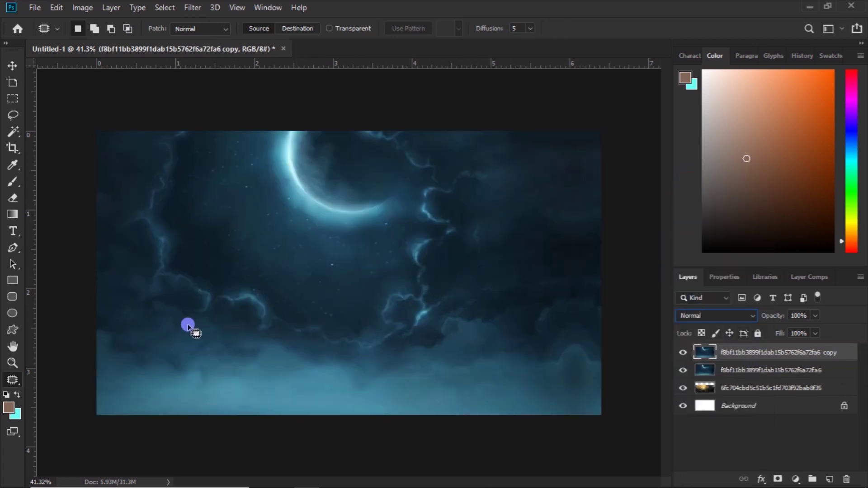
key("ctrl+t")
- Scale the sky copy into the top area and stretch its left strip to the canvas edges
mouse_move(341, 390)
left_mouse_down()
mouse_move(490, 242)
mouse_move(606, 230)
left_mouse_up()
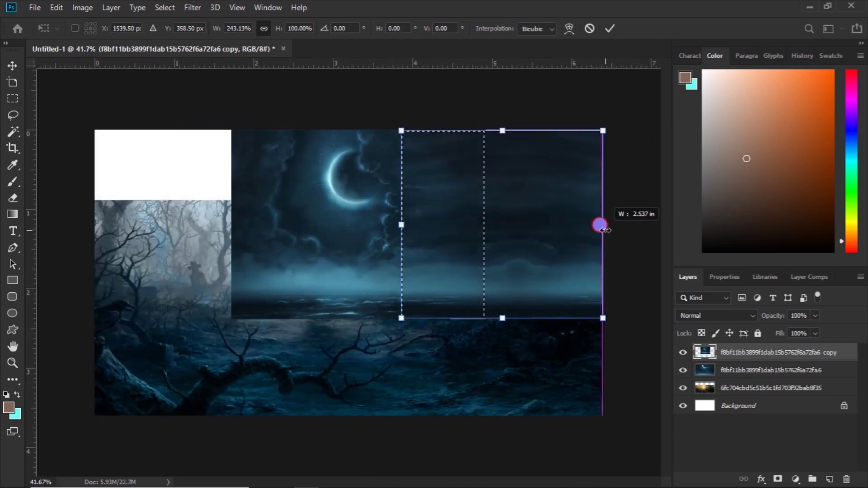
left_click(610, 28)
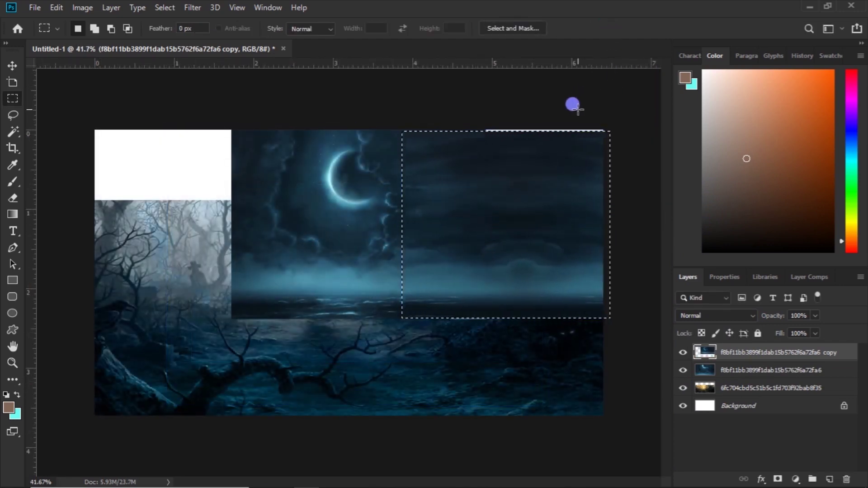
left_click_drag(232, 132, 265, 312)
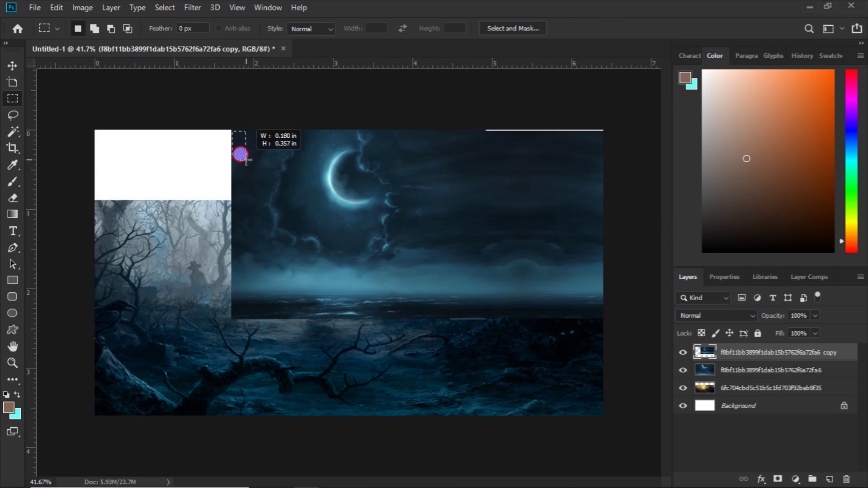
left_click_drag(265, 312, 267, 317)
key("ctrl+t")
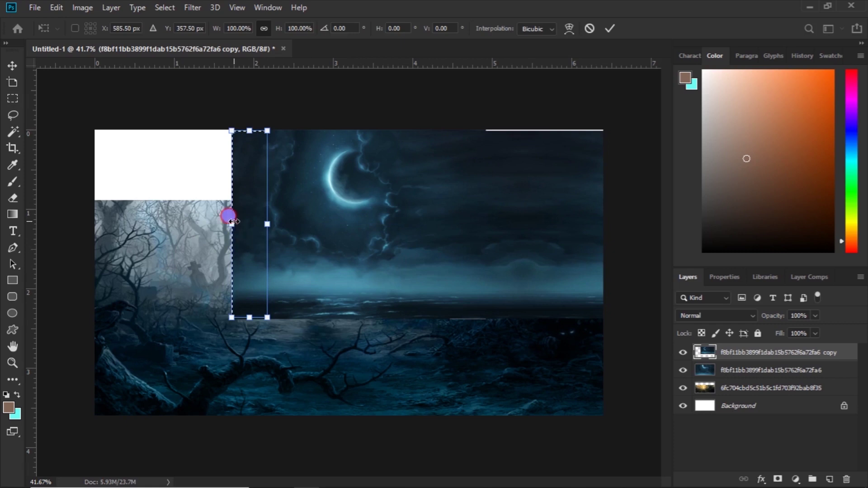
left_click_drag(231, 221, 83, 221)
left_click_drag(175, 131, 176, 123)
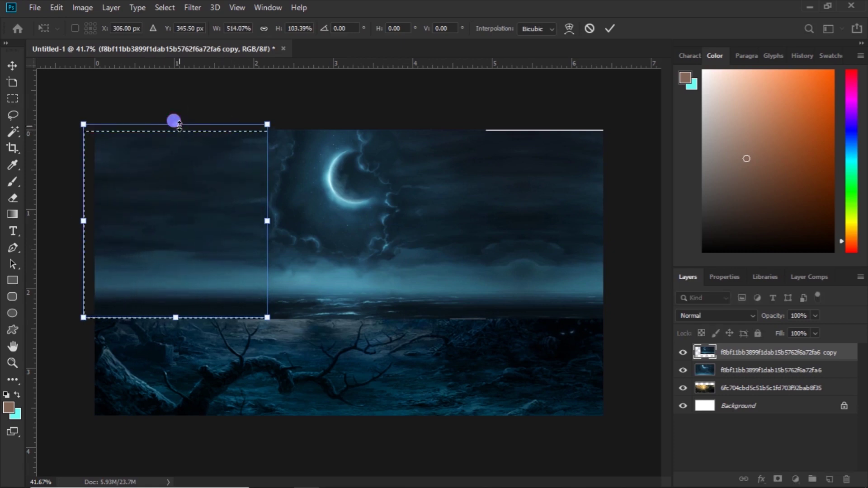
left_click(610, 28)
- Outline a cloud area near the moon with the Patch tool
key("j")
scroll(258, 97, "up", 1)
mouse_move(259, 110)
left_mouse_down()
mouse_move(242, 156)
mouse_move(260, 113)
mouse_move(409, 122)
left_mouse_up()
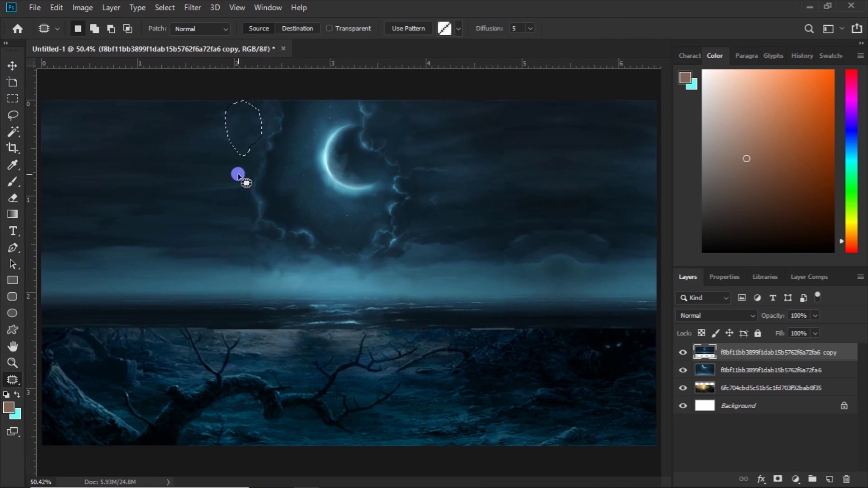
- Patch the cloud blemishes and the horizontal seam below the moon with nearby clean sky
left_click_drag(246, 183, 466, 176)
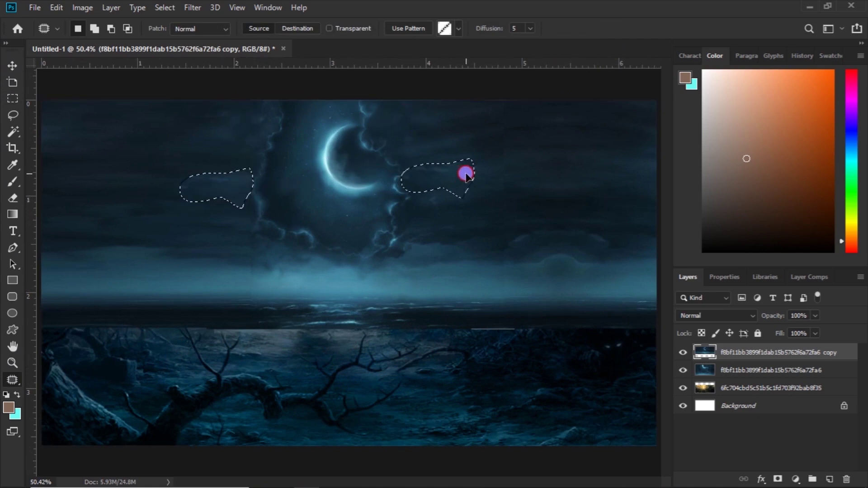
mouse_move(237, 222)
left_mouse_down()
mouse_move(243, 213)
mouse_move(230, 235)
mouse_move(410, 222)
left_mouse_up()
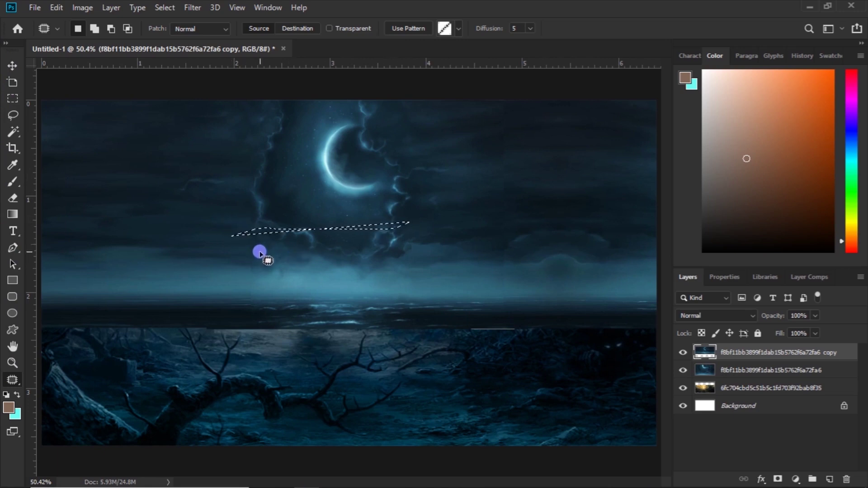
mouse_move(258, 257)
left_mouse_down()
mouse_move(233, 226)
mouse_move(427, 139)
left_mouse_up()
key("ctrl+d")
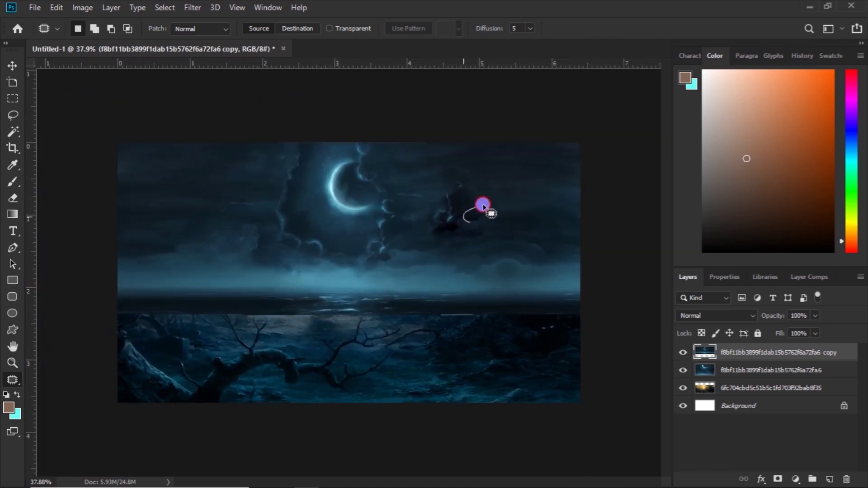
mouse_move(483, 206)
left_mouse_down()
mouse_move(401, 254)
mouse_move(443, 259)
left_mouse_up()
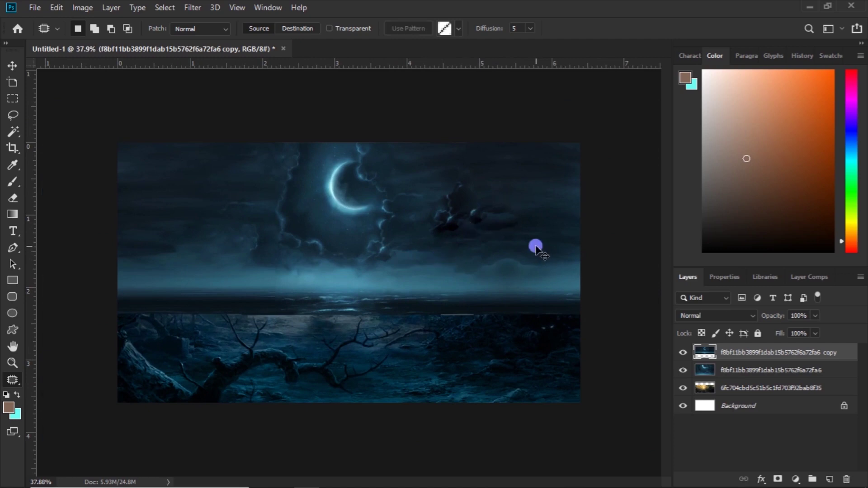
key("v")
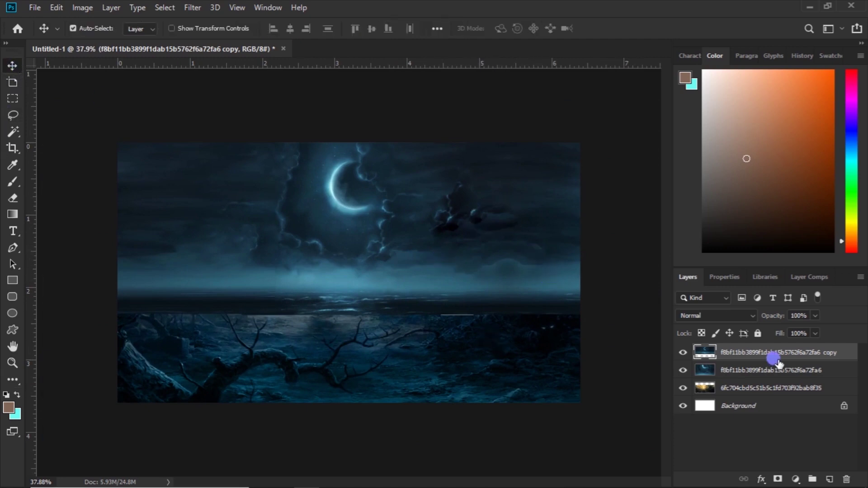
- Move the forest and blue-tinting sky layers to the top of the stack
left_click_drag(748, 390, 746, 353)
mouse_move(731, 388)
left_mouse_down()
mouse_move(728, 344)
mouse_move(732, 351)
left_mouse_up()
left_click(752, 371)
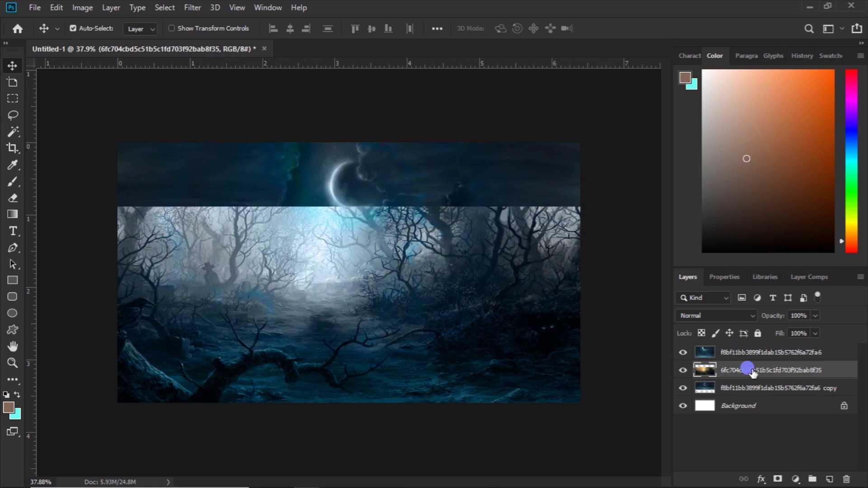
- Mask the forest layer and erase at 12% opacity to fade its seam into the sky
left_click(12, 198)
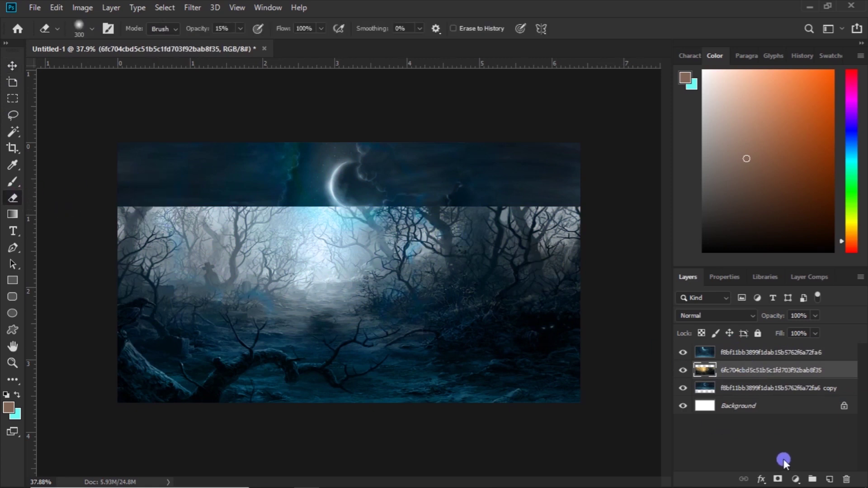
left_click(777, 478)
mouse_move(420, 209)
left_mouse_down()
mouse_move(407, 198)
mouse_move(358, 190)
mouse_move(306, 210)
mouse_move(380, 191)
mouse_move(277, 193)
left_mouse_up()
left_click_drag(285, 46, 236, 46)
mouse_move(151, 203)
left_mouse_down()
mouse_move(232, 189)
mouse_move(539, 225)
mouse_move(210, 251)
left_mouse_up()
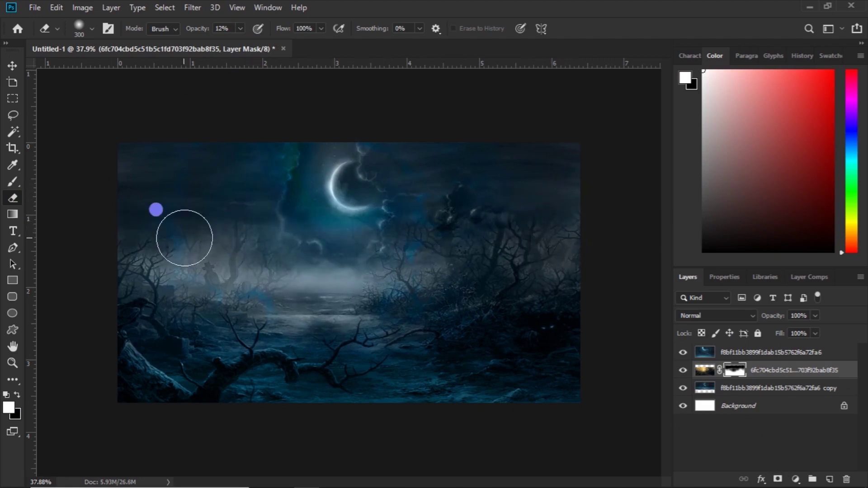
left_click(683, 371)
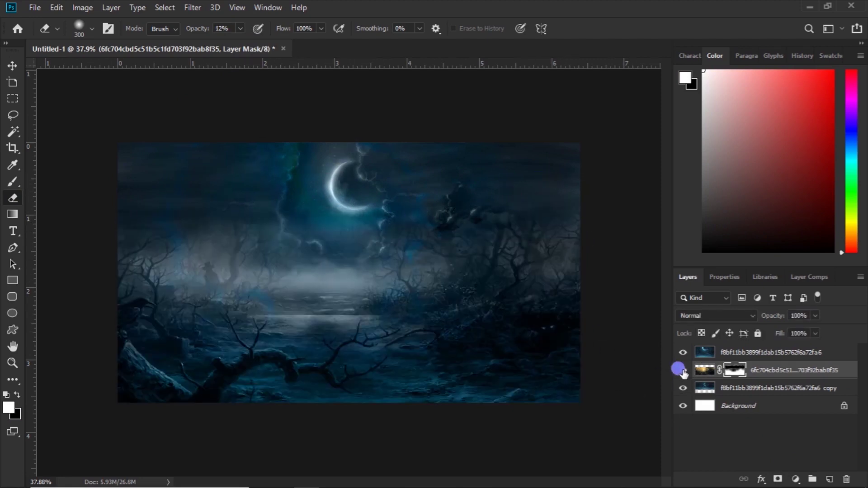
left_click(712, 387)
key("ctrl+t")
- Stretch the forest copy to about 110% height and 105% width, then reselect the top forest layer
left_click_drag(345, 323, 346, 334)
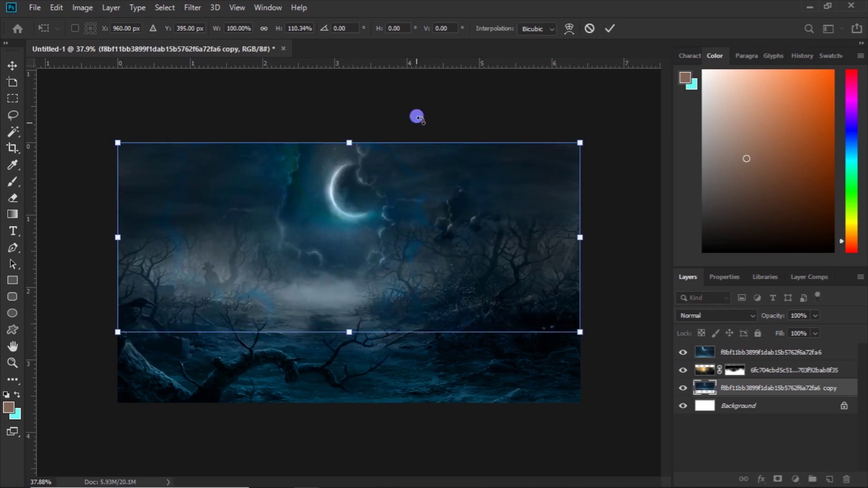
left_click_drag(118, 235, 94, 229)
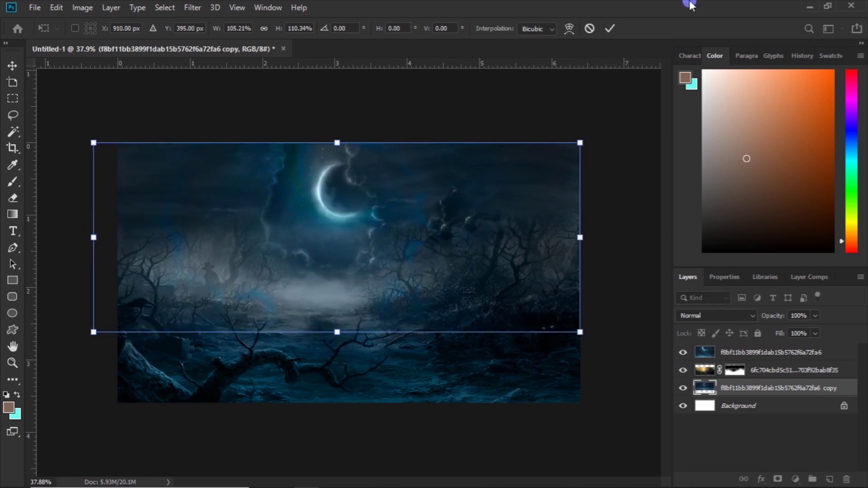
left_click(610, 28)
left_click(12, 65)
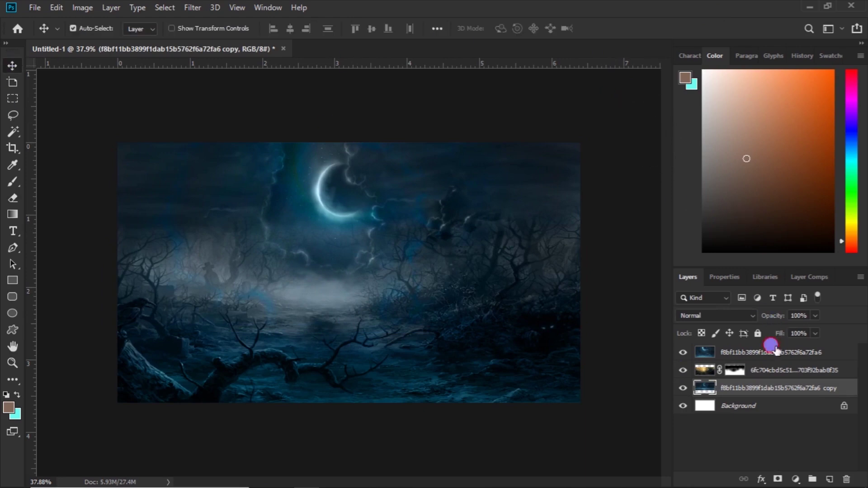
left_click(774, 350)
left_click(790, 437)
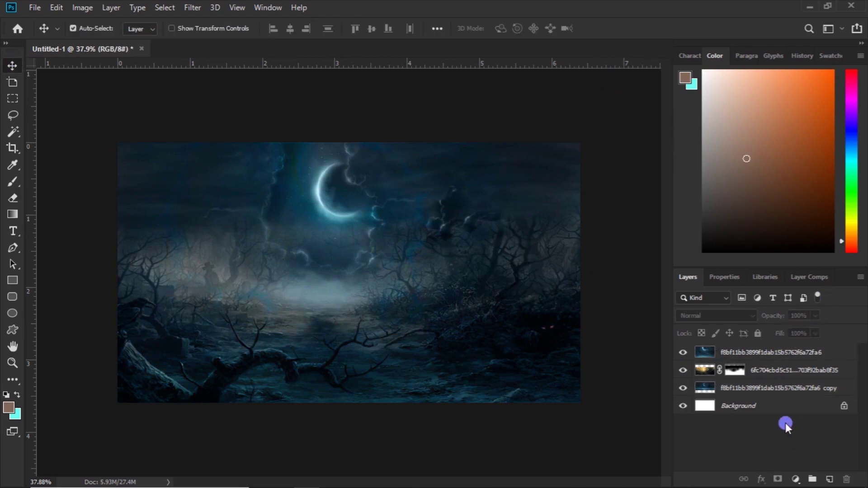
left_click(741, 354)
- Place the nebula photo, enlarge it, and rotate it nearly half a turn into alignment
left_click(808, 5)
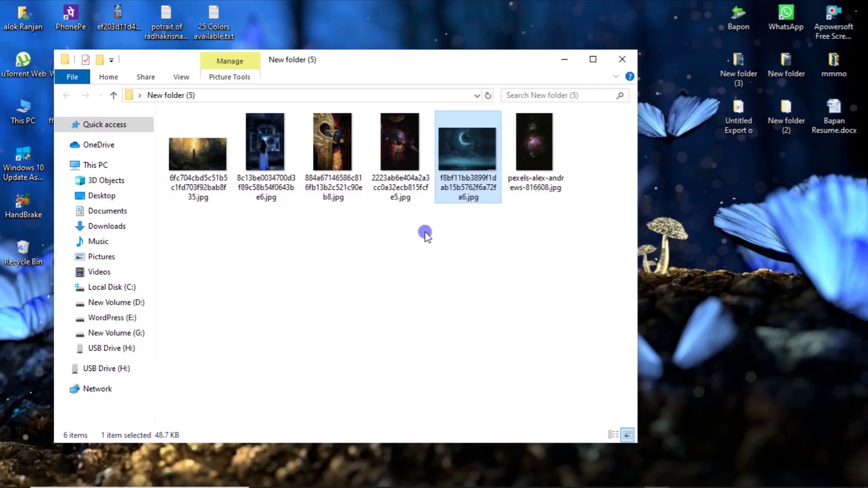
left_click_drag(534, 145, 473, 269)
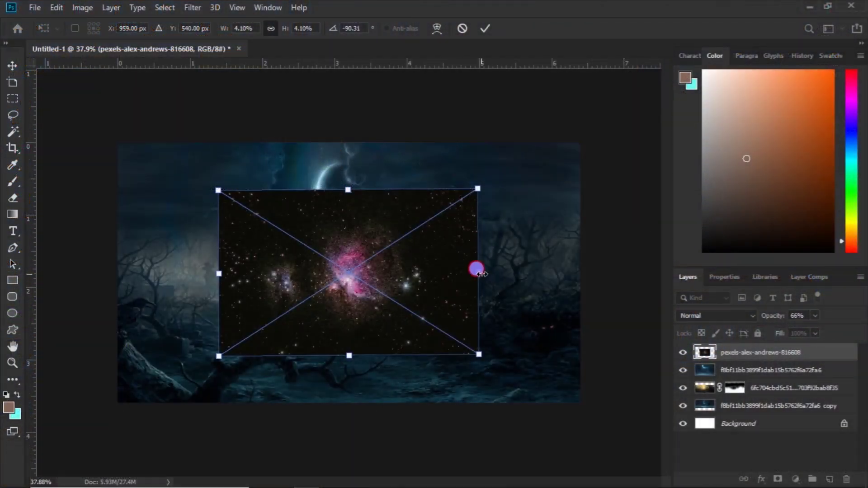
left_click_drag(490, 273, 493, 285)
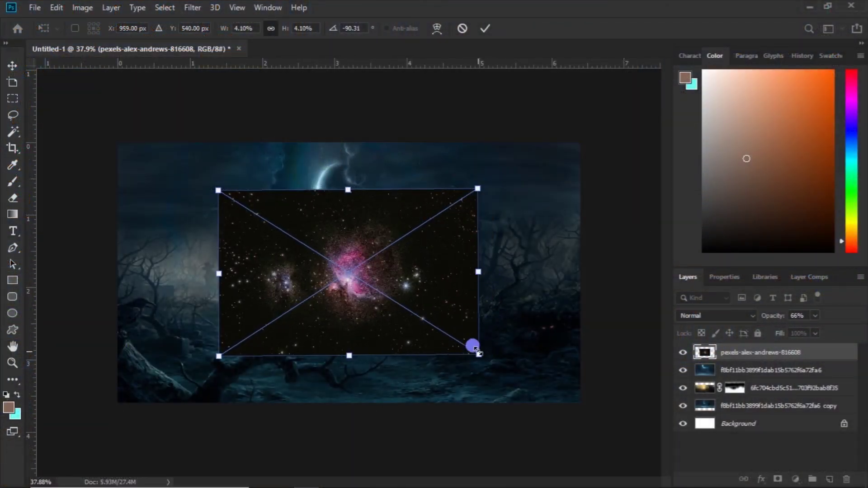
left_click_drag(476, 351, 596, 405)
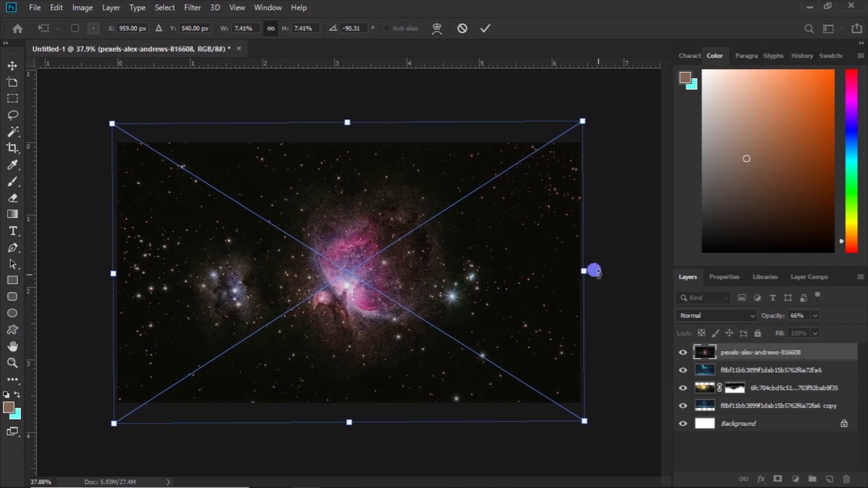
left_click_drag(589, 261, 173, 266)
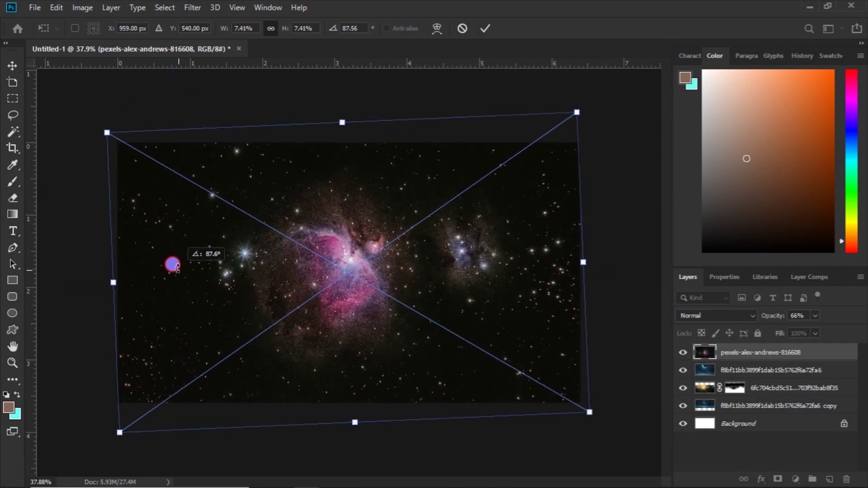
left_click_drag(174, 267, 171, 259)
left_click_drag(344, 279, 340, 262)
left_click_drag(589, 409, 588, 407)
left_click_drag(502, 368, 501, 370)
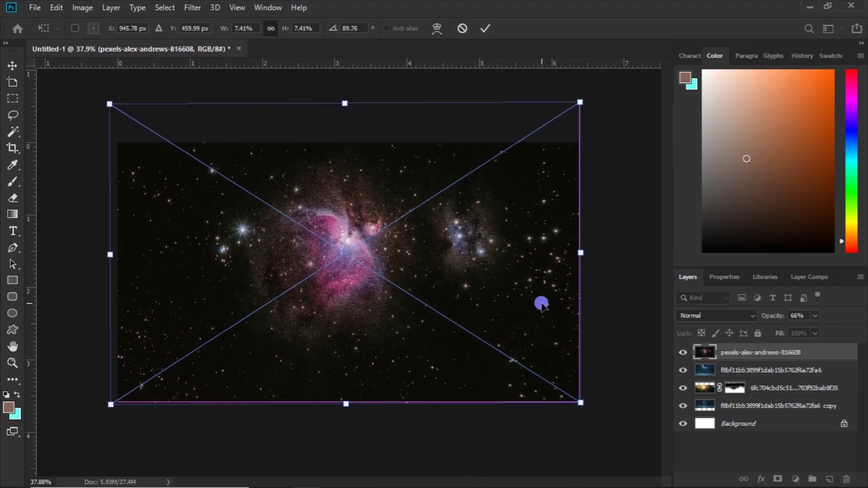
- Enlarge the nebula to overfill the canvas, commit it, and rasterize the layer
left_click_drag(580, 102, 655, 55)
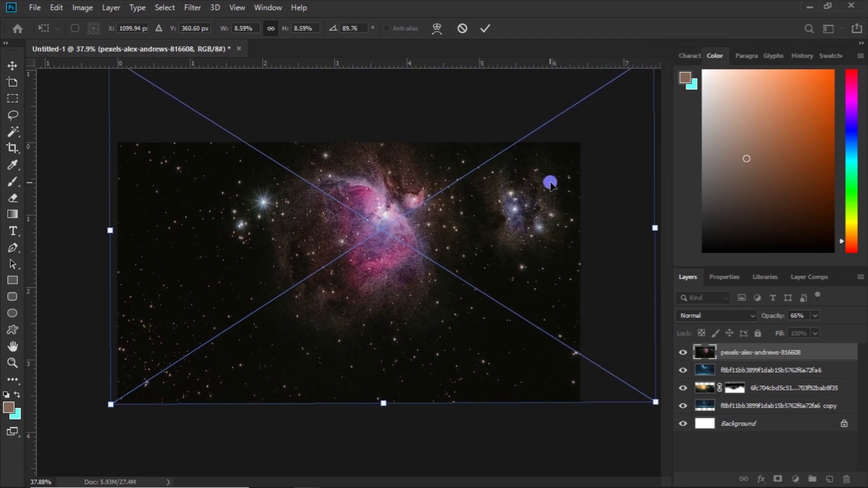
left_click(483, 30)
right_click(714, 353)
left_click(601, 242)
scroll(289, 333, "up", 5)
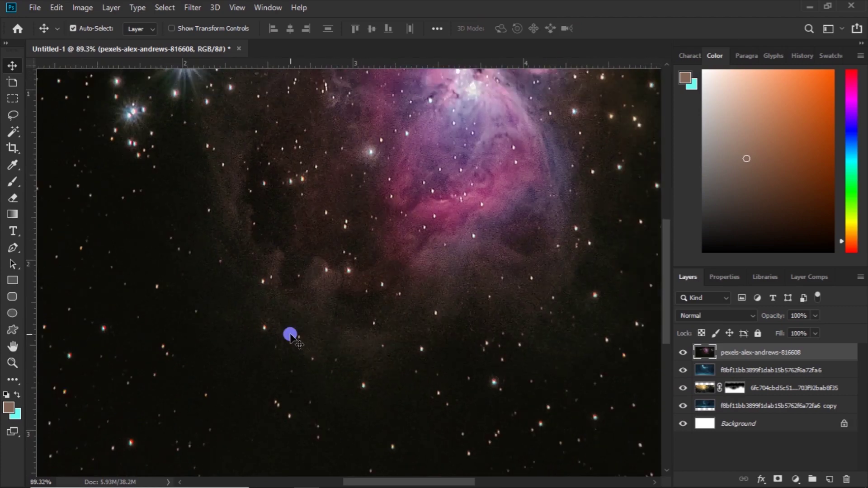
- Apply Reduce Noise to the nebula: Strength 8, Preserve Details 4%, Reduce Color Noise 75%
scroll(289, 334, "down", 4)
left_click(111, 8)
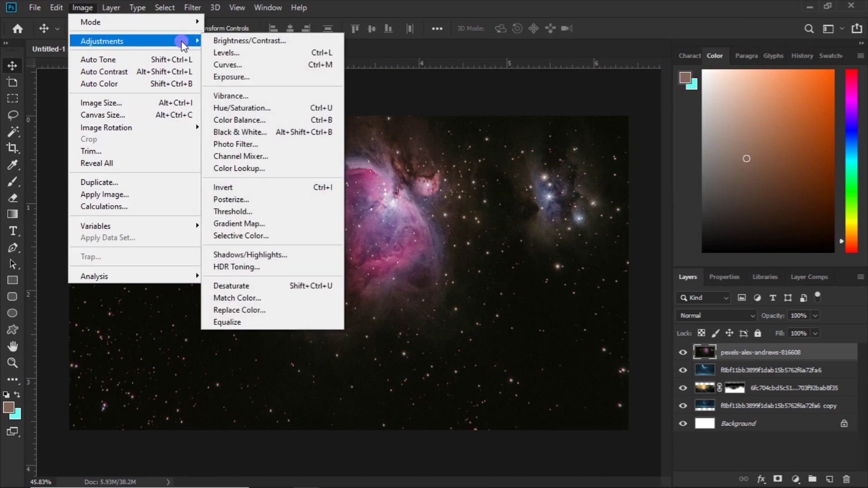
mouse_move(137, 7)
left_click(202, 7)
mouse_move(203, 188)
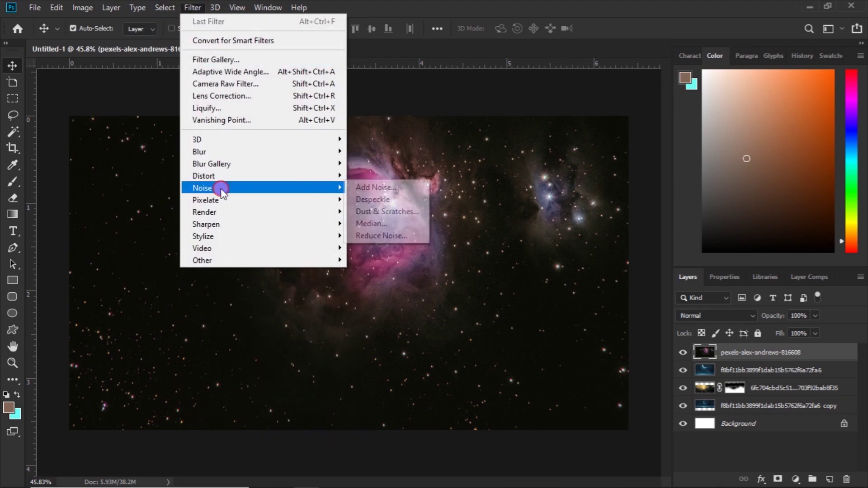
left_click(387, 236)
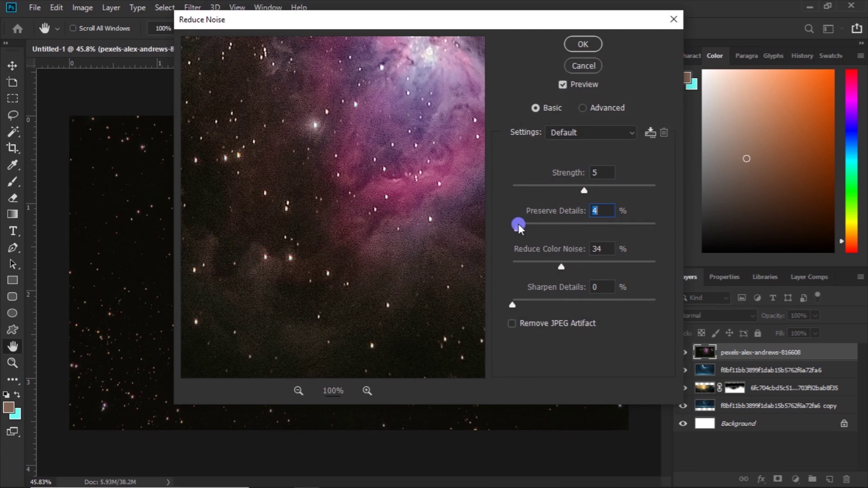
left_click(546, 185)
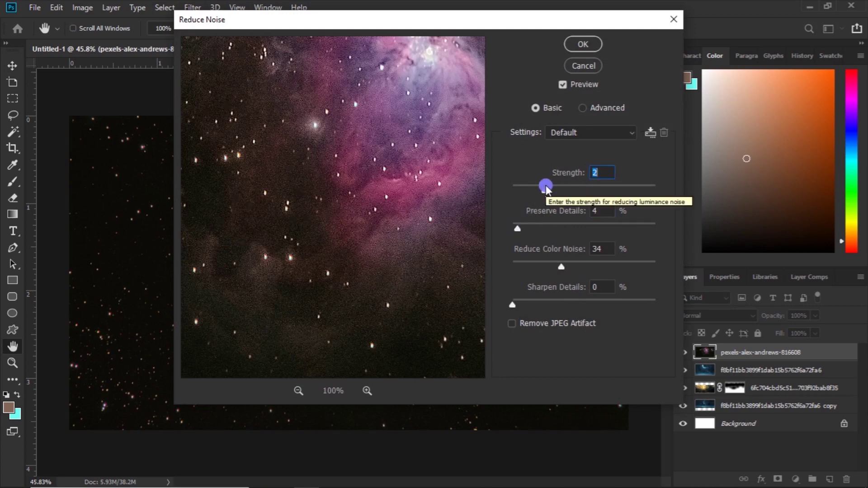
left_click(636, 186)
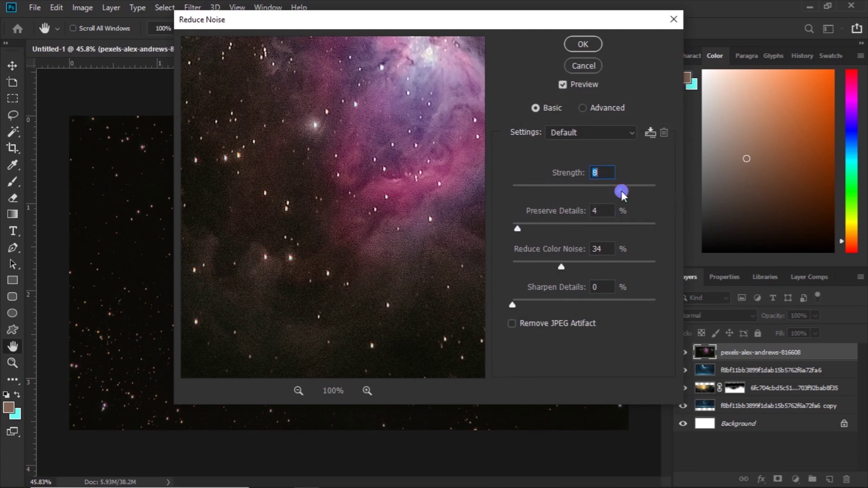
left_click(580, 268)
left_click_drag(581, 268, 620, 265)
left_click(582, 46)
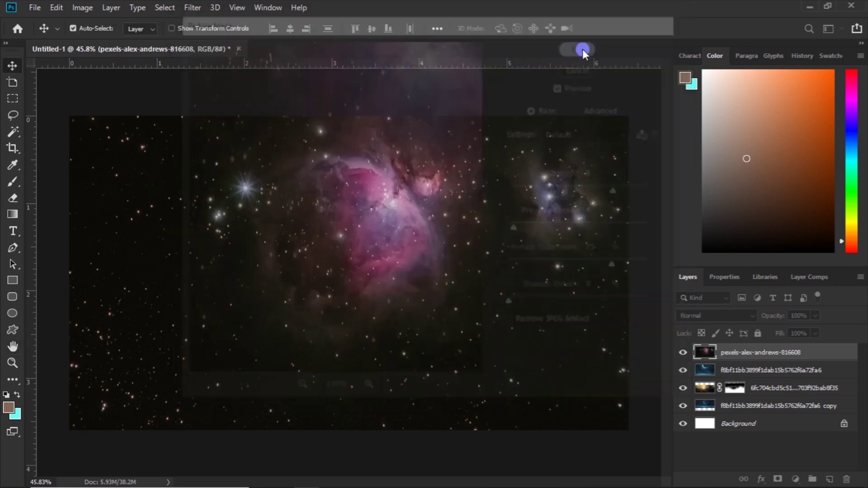
- Set the nebula to Lighten blend mode and flip it horizontally and vertically
left_click(714, 316)
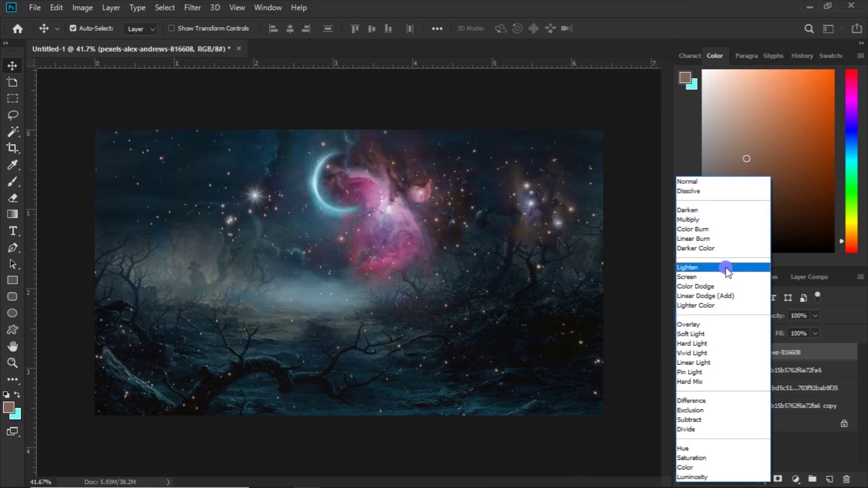
left_click(724, 267)
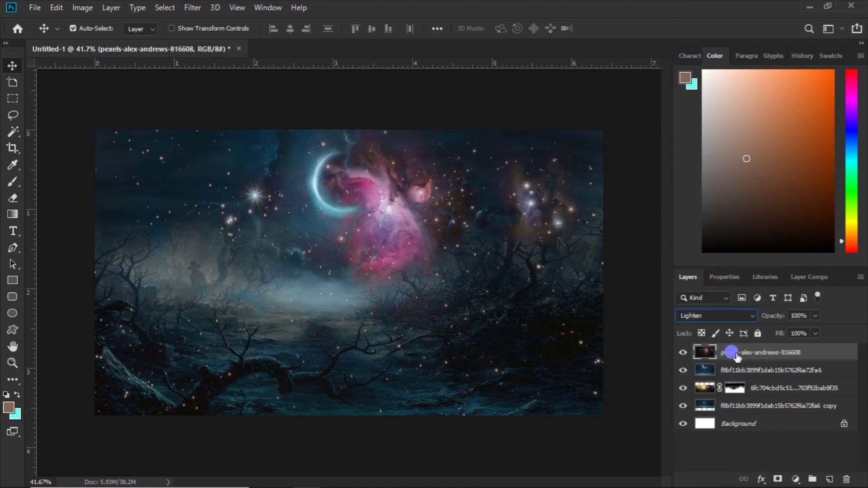
key("ctrl+t")
right_click(425, 240)
left_click(453, 384)
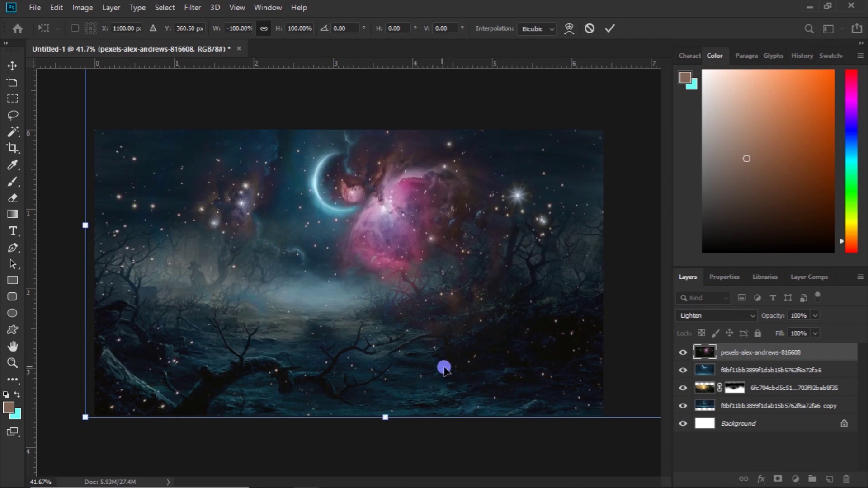
right_click(411, 243)
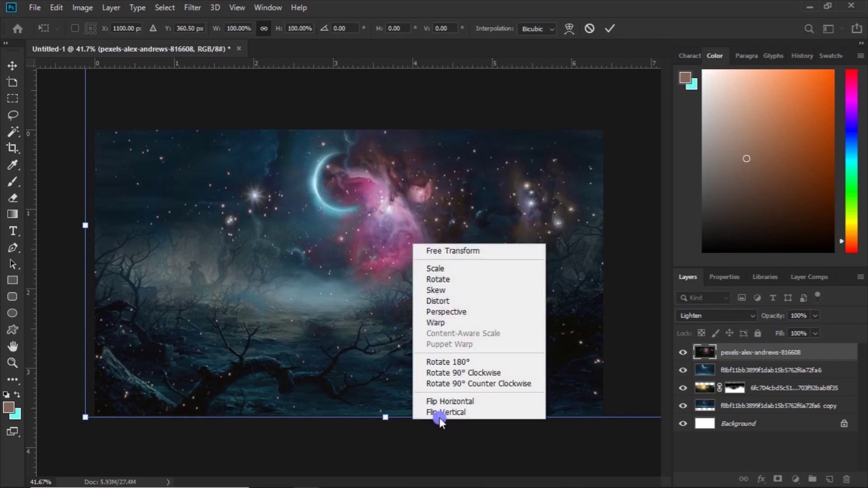
left_click(439, 417)
right_click(392, 289)
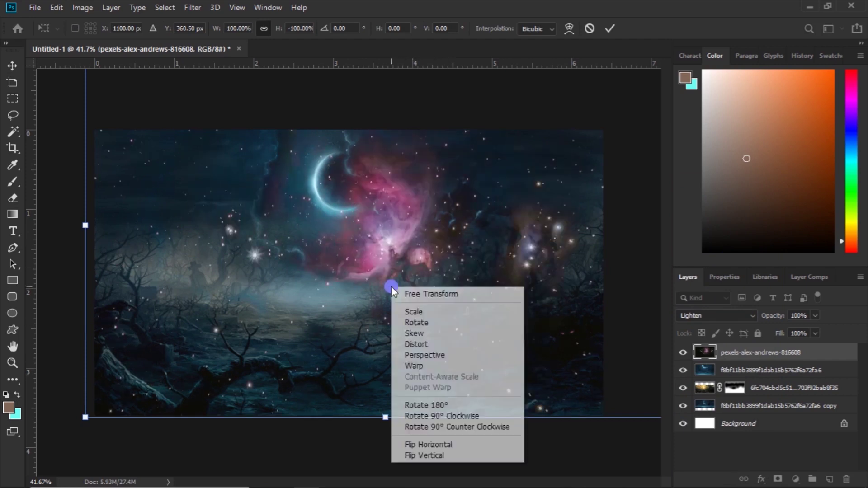
left_click(437, 438)
- Move the flipped nebula up and left over the moon and resize it
left_click_drag(397, 260, 340, 213)
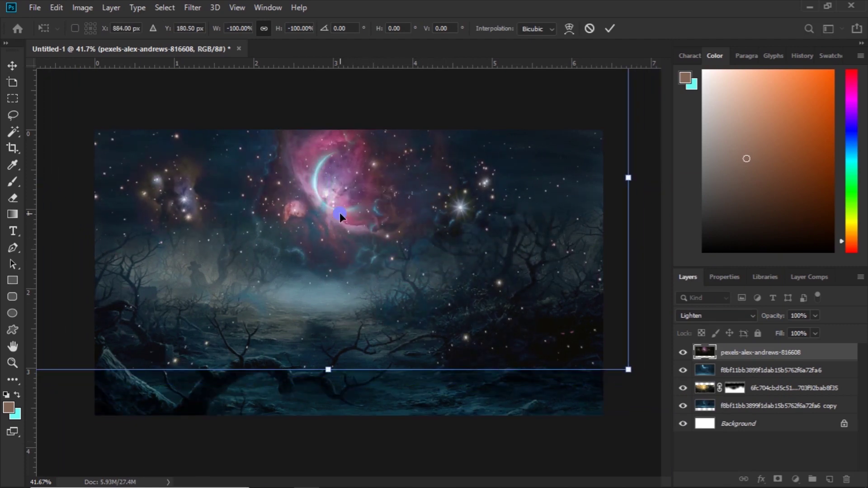
left_click_drag(340, 212, 340, 214)
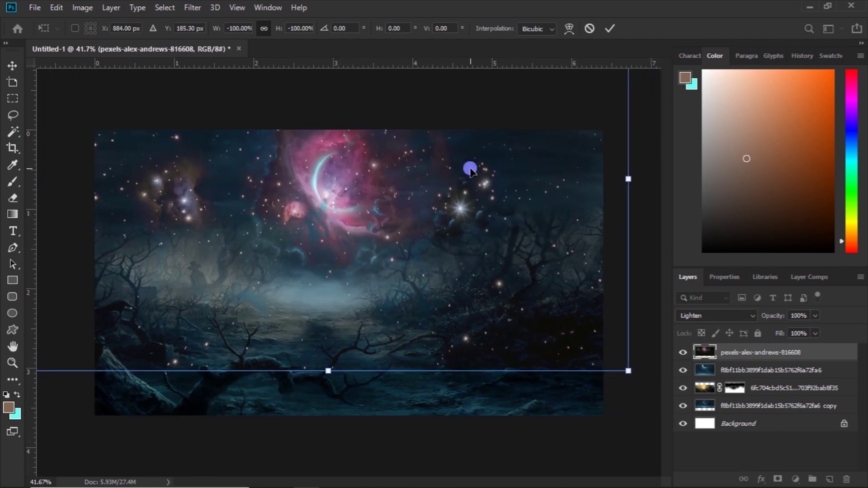
scroll(470, 169, "down", 2)
scroll(469, 226, "down", 2)
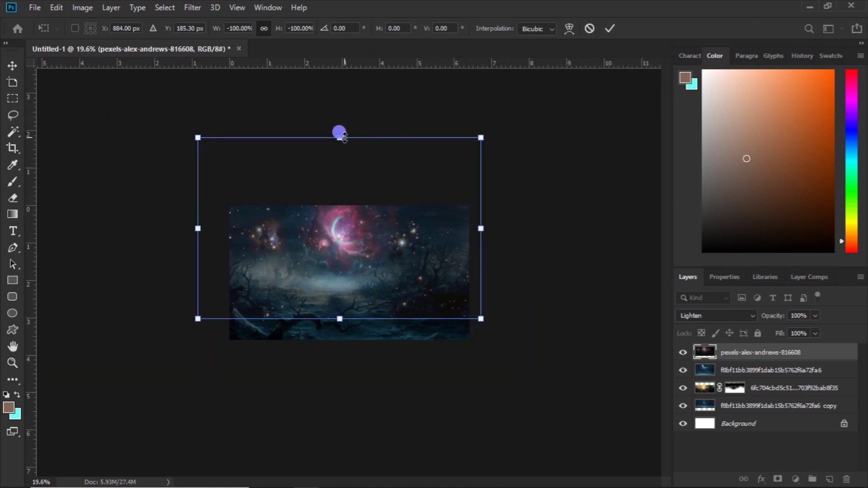
left_click_drag(344, 138, 348, 149)
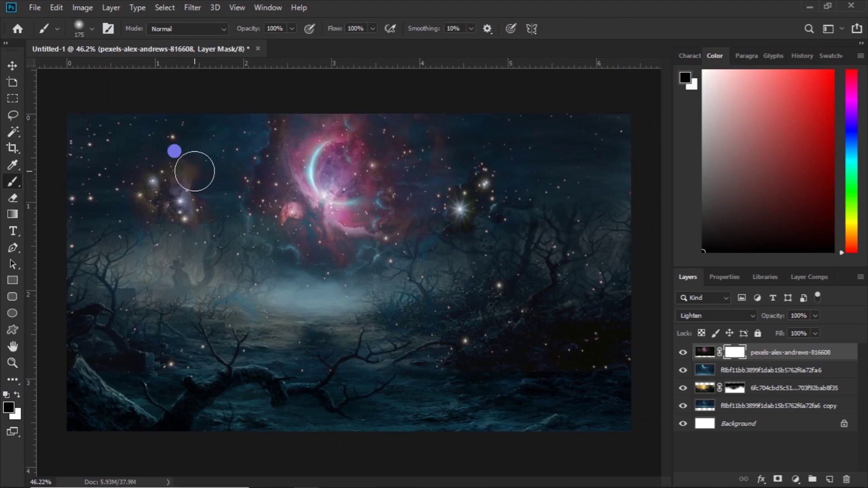
- Lower the brush to 14% opacity and mask out the nebula's bright star and right-side glow
left_click(292, 28)
left_click_drag(242, 44, 237, 44)
mouse_move(194, 175)
left_mouse_down()
mouse_move(199, 213)
mouse_move(145, 186)
mouse_move(175, 151)
mouse_move(151, 213)
left_mouse_up()
mouse_move(421, 221)
left_mouse_down()
mouse_move(465, 219)
mouse_move(446, 190)
mouse_move(486, 161)
mouse_move(441, 160)
left_mouse_up()
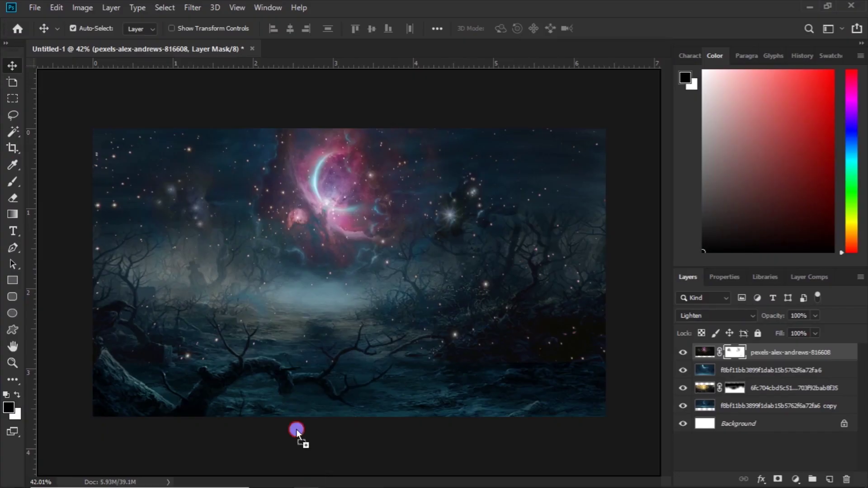
- Place the gold-masked goddess portrait into the composite, positioned on the right side
left_click_drag(296, 429, 276, 360)
mouse_move(345, 321)
left_mouse_down()
mouse_move(281, 315)
mouse_move(503, 310)
mouse_move(297, 329)
mouse_move(371, 329)
mouse_move(527, 296)
mouse_move(513, 412)
mouse_move(506, 380)
left_mouse_up()
left_click(486, 28)
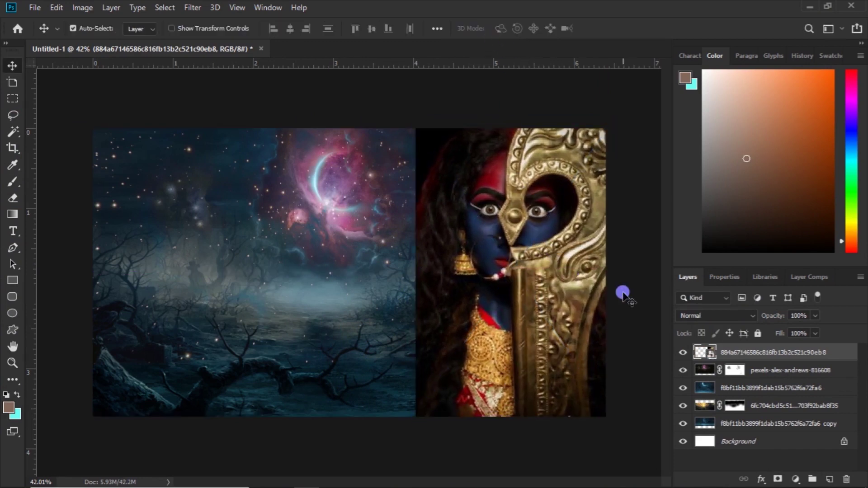
- Rasterize the portrait layer, add a layer mask, and set the brush to about 47% opacity
right_click(742, 353)
left_click(588, 232)
left_click(778, 479)
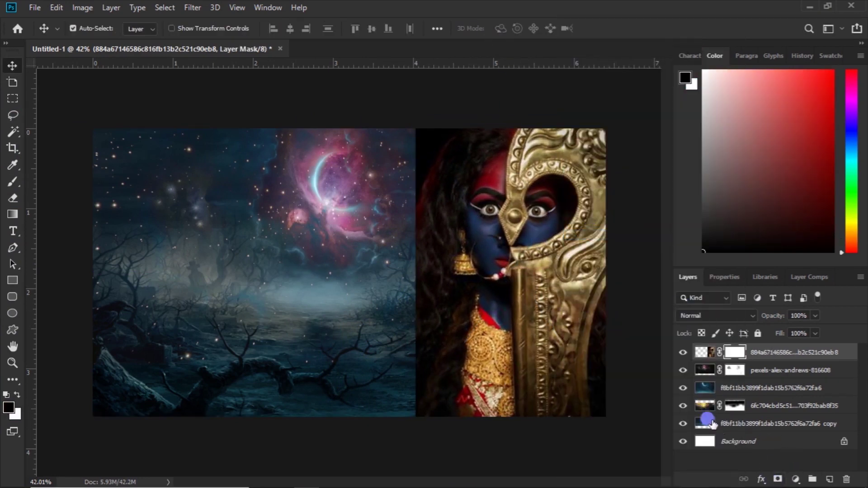
left_click(14, 183)
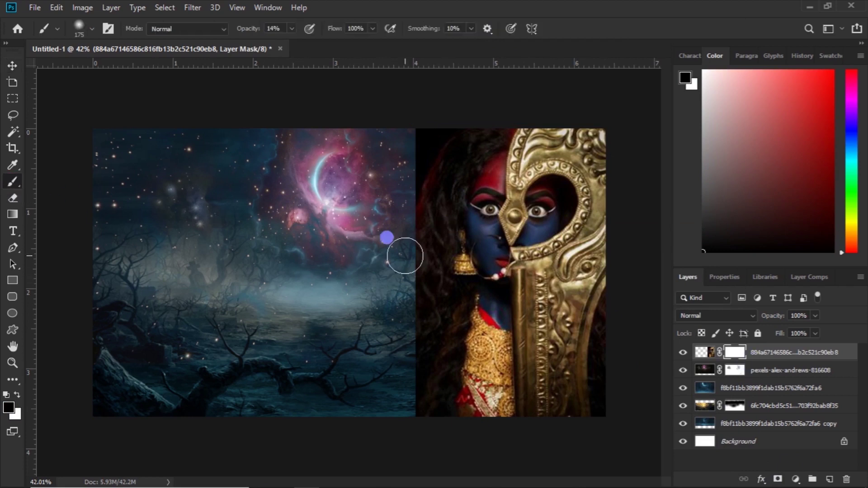
left_click_drag(310, 46, 311, 46)
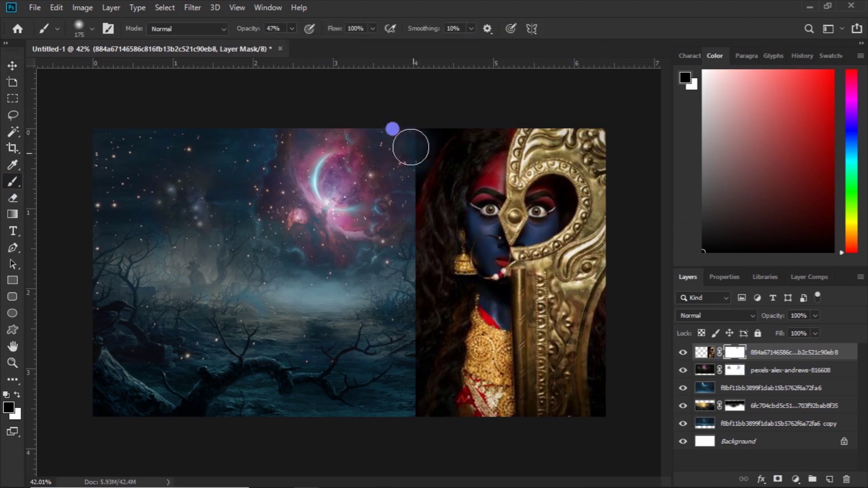
left_click(423, 134)
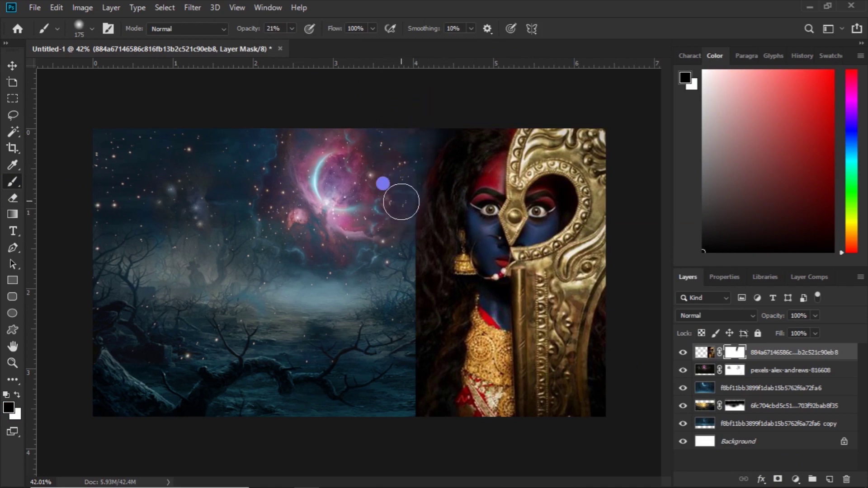
- Fade the portrait's left edge into the nebula, then enlarge the brush and drop it to 5% opacity
left_click_drag(405, 198, 391, 271)
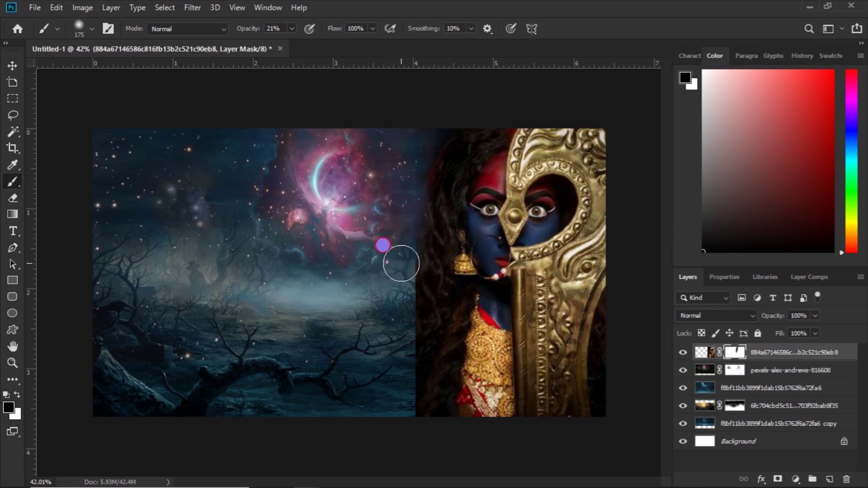
left_click_drag(403, 220, 400, 164)
key("bracketright")
key("bracketright")
key("bracketright")
key("0")
key("5")
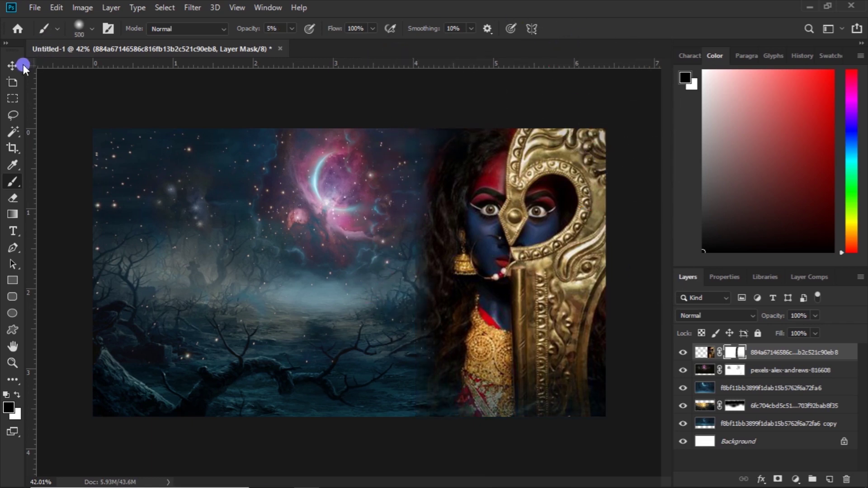
- Try merging the portrait down into the nebula layer, answering the mask prompt
left_click(13, 65)
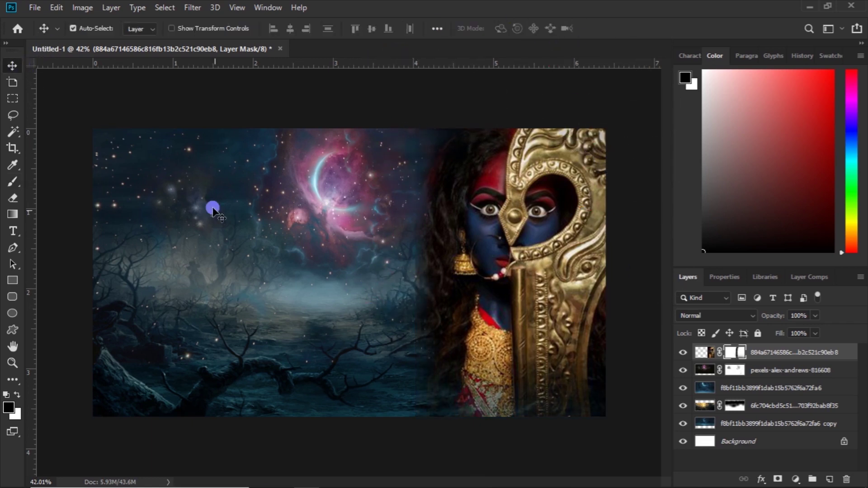
right_click(778, 353)
left_click(669, 392)
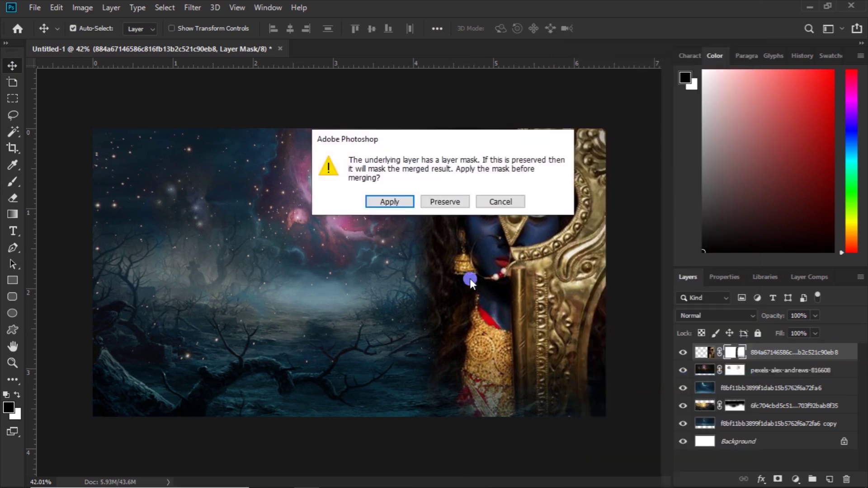
left_click(390, 202)
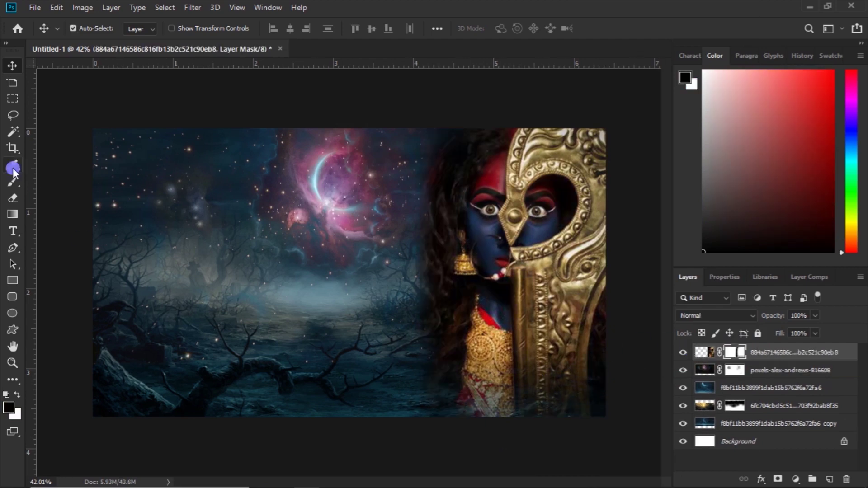
- Soften the portrait's mask around the gold outfit with brush strokes
left_click(13, 180)
mouse_move(436, 306)
left_mouse_down()
mouse_move(417, 280)
mouse_move(561, 213)
mouse_move(533, 294)
mouse_move(393, 286)
mouse_move(387, 242)
mouse_move(462, 289)
mouse_move(601, 194)
mouse_move(459, 54)
mouse_move(532, 48)
left_mouse_up()
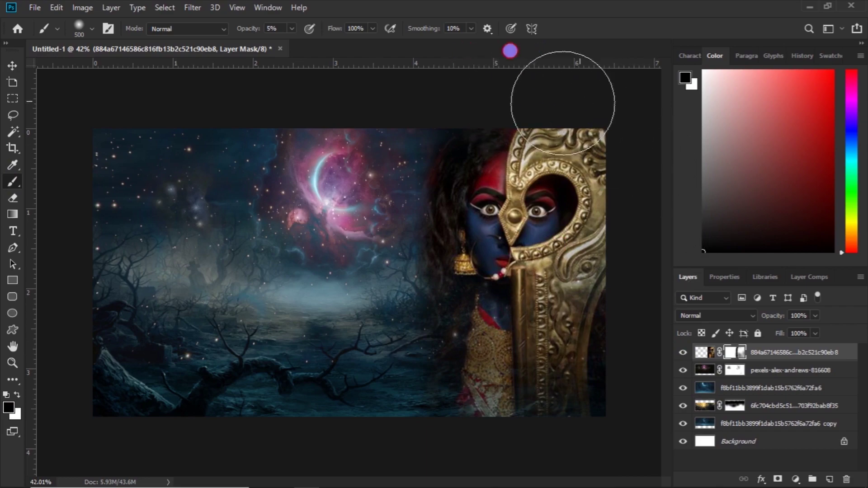
right_click(742, 352)
- Merge the gold-masked portrait down into the nebula layer, applying its mask
right_click(766, 349)
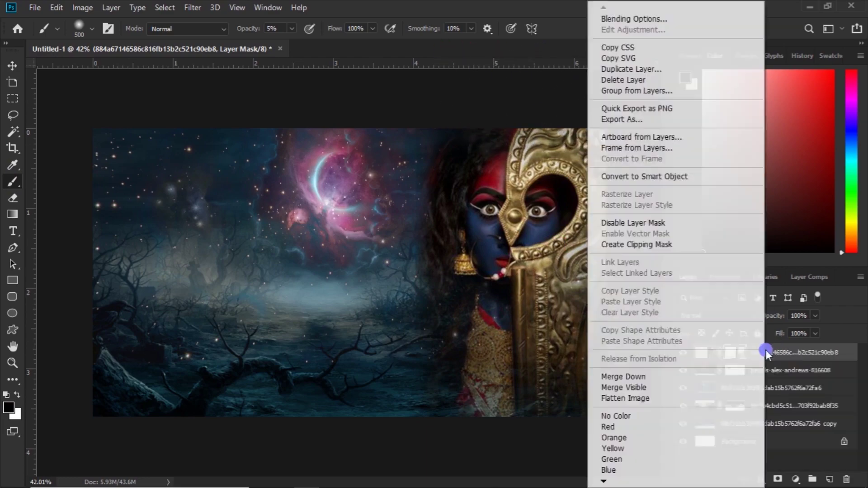
left_click(598, 348)
left_click(398, 204)
- Place the tongue-out goddess portrait into the composite on the left side
left_click_drag(397, 204, 167, 303)
left_click_drag(323, 323, 178, 324)
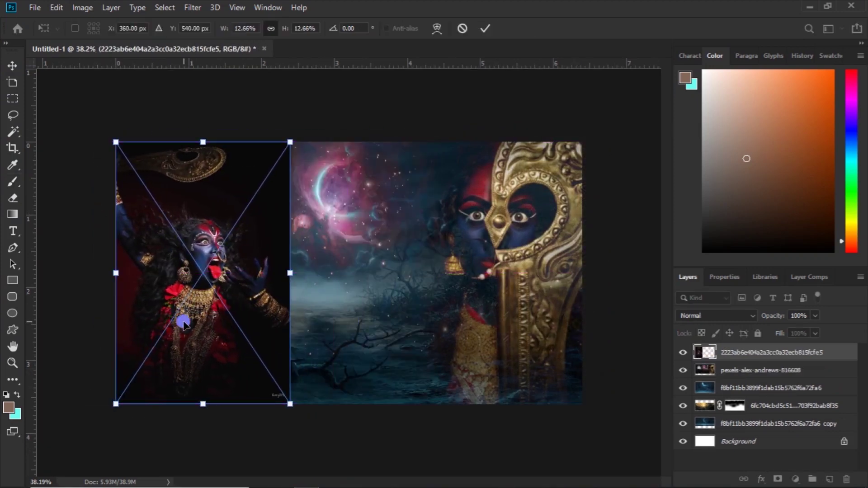
left_click(485, 28)
- Enlarge the left goddess portrait with Free Transform
key("b")
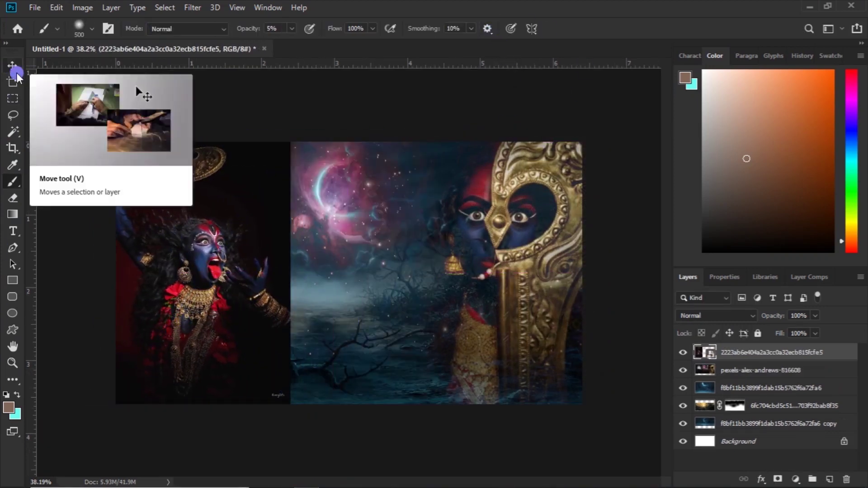
key("ctrl+t")
left_click_drag(288, 403, 299, 418)
left_click(492, 28)
- Rasterize the left portrait, add a layer mask, and blend its right edge into the nebula
left_click(299, 194)
left_click(412, 199)
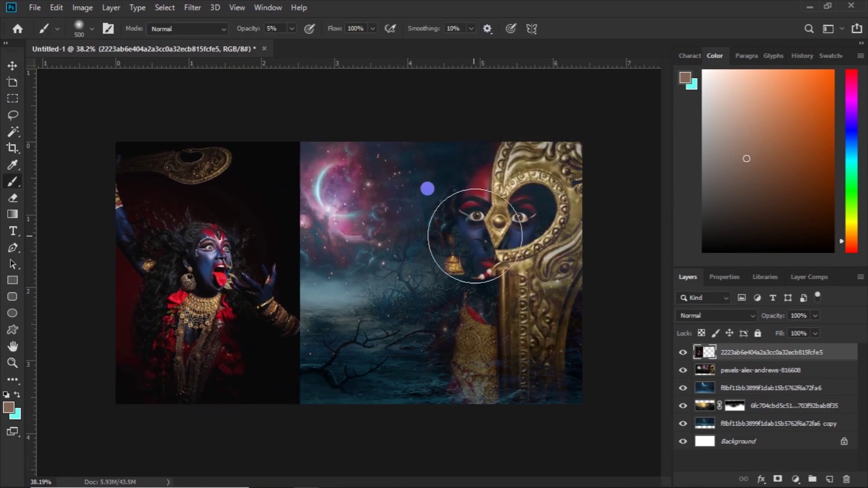
left_click(778, 479)
mouse_move(300, 168)
left_mouse_down()
mouse_move(262, 194)
mouse_move(248, 171)
mouse_move(263, 116)
mouse_move(328, 169)
mouse_move(310, 267)
mouse_move(329, 280)
left_mouse_up()
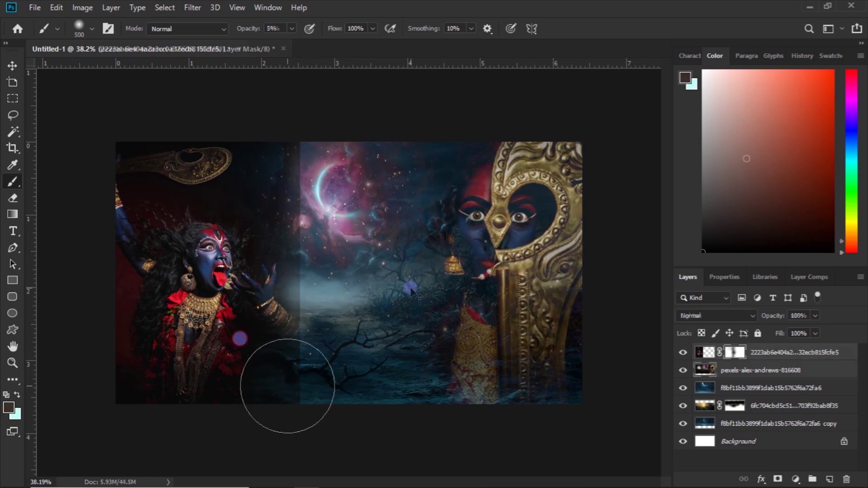
- Mask out dark background near the left figure's hand, lowering brush opacity to 10%
left_click(725, 350)
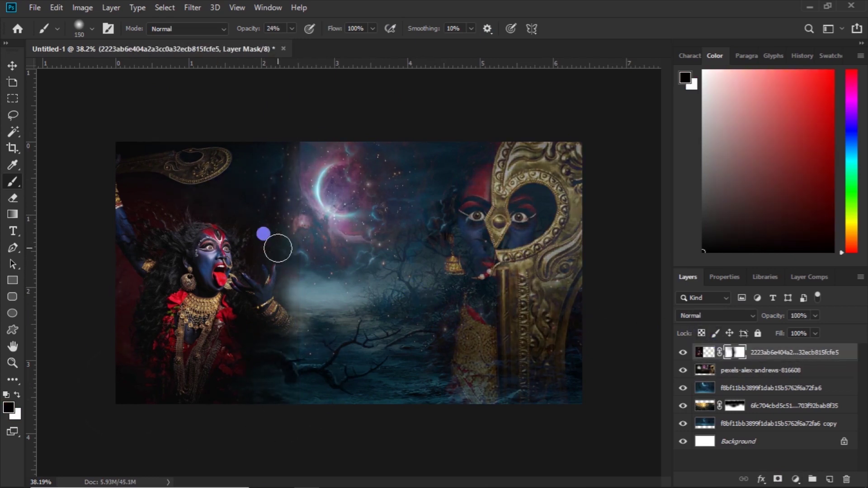
left_click_drag(268, 217, 275, 236)
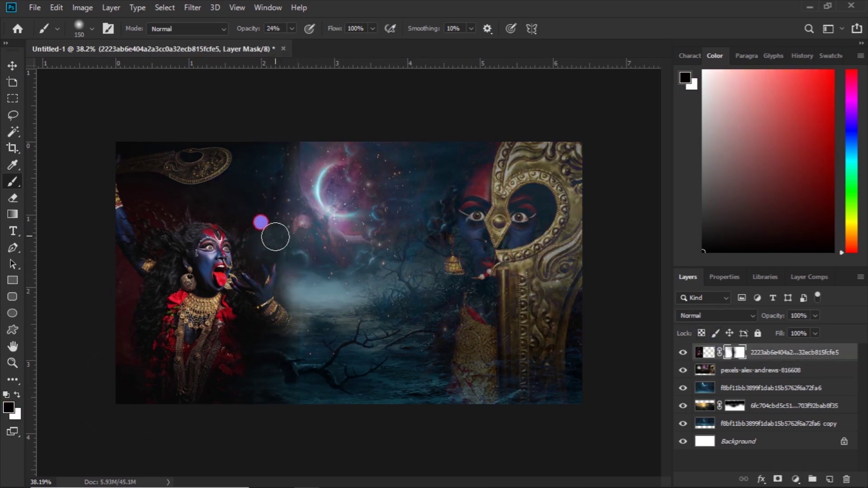
left_click_drag(291, 28, 277, 91)
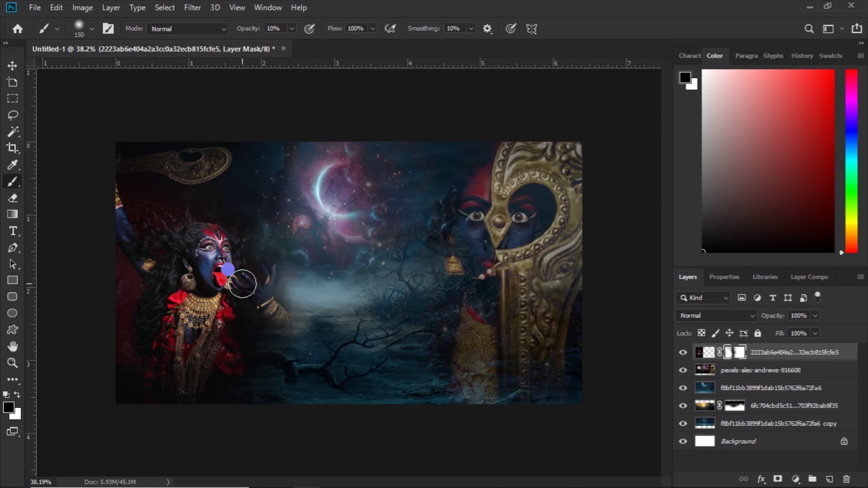
- Free-transform the left portrait to about 170% scale and move it toward the centre
scroll(243, 284, "up", 2)
scroll(276, 262, "up", 2)
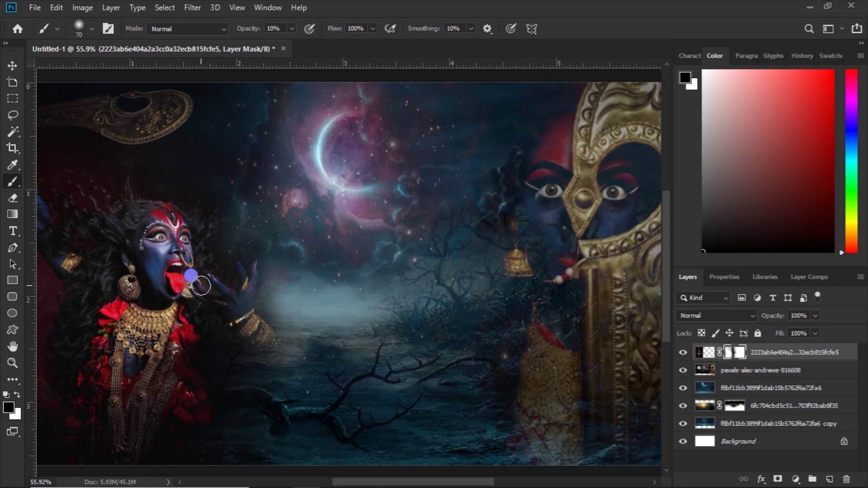
key("ctrl+t")
mouse_move(317, 346)
left_mouse_down()
mouse_move(324, 337)
mouse_move(339, 342)
left_mouse_up()
scroll(319, 349, "down", 3)
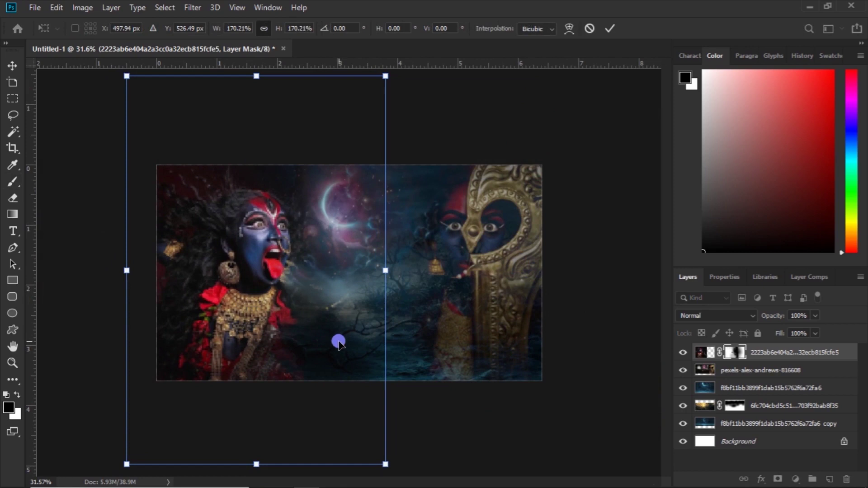
- Rotate the enlarged left goddess portrait a few degrees and commit the transform
left_click_drag(383, 404, 415, 446)
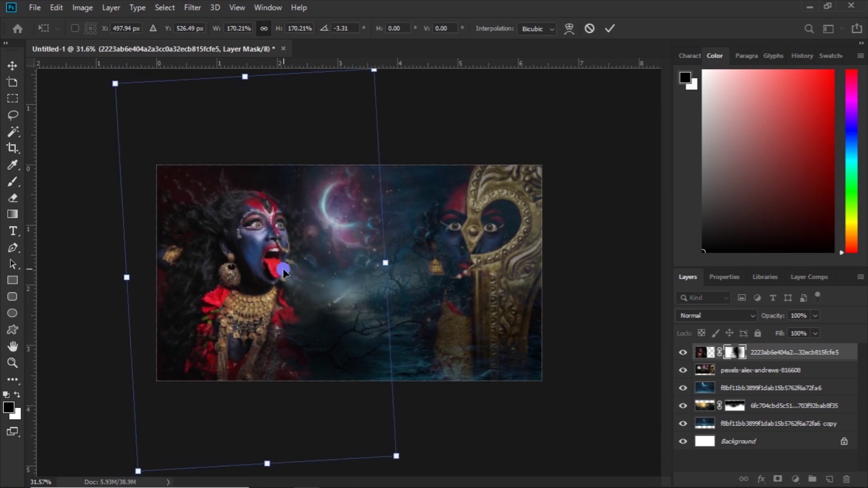
left_click(607, 29)
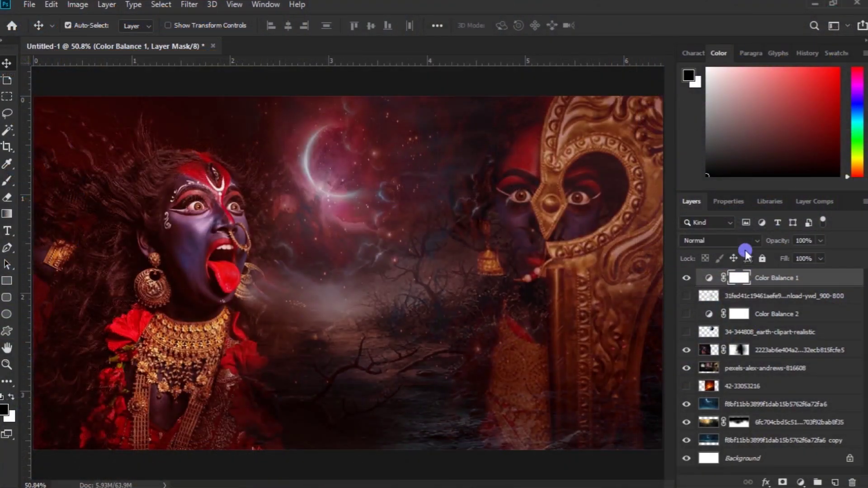
- Shift the Color Balance 2 midtones toward red (+37)
left_click(769, 314)
left_click(728, 201)
mouse_move(754, 267)
left_mouse_down()
mouse_move(778, 272)
mouse_move(737, 292)
mouse_move(759, 315)
left_mouse_up()
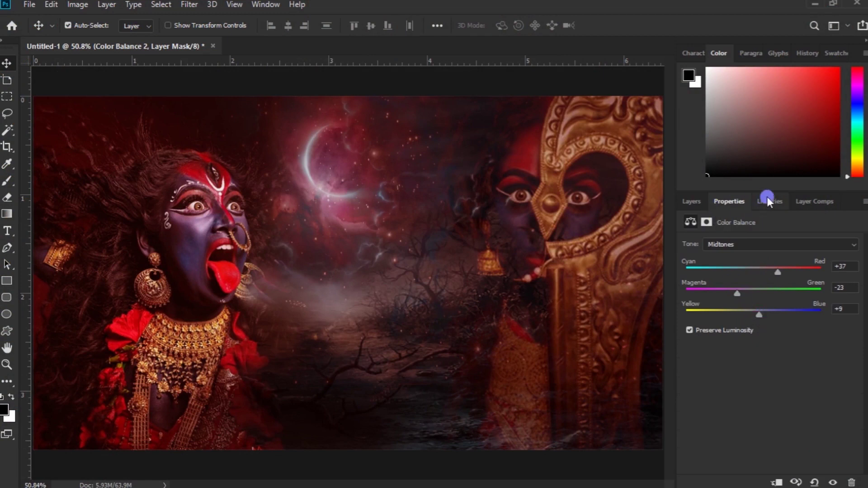
- Return to the layer list, close the source-image folder, and turn on the volcano eruption layer
left_click(691, 201)
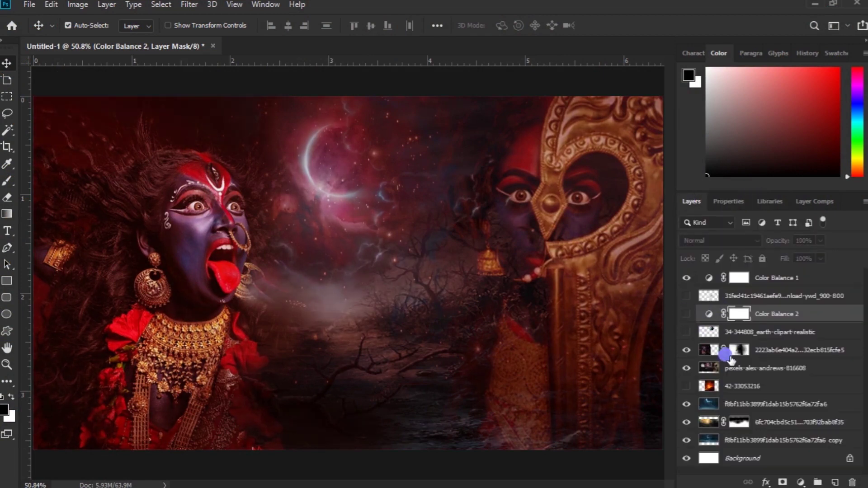
left_click(815, 4)
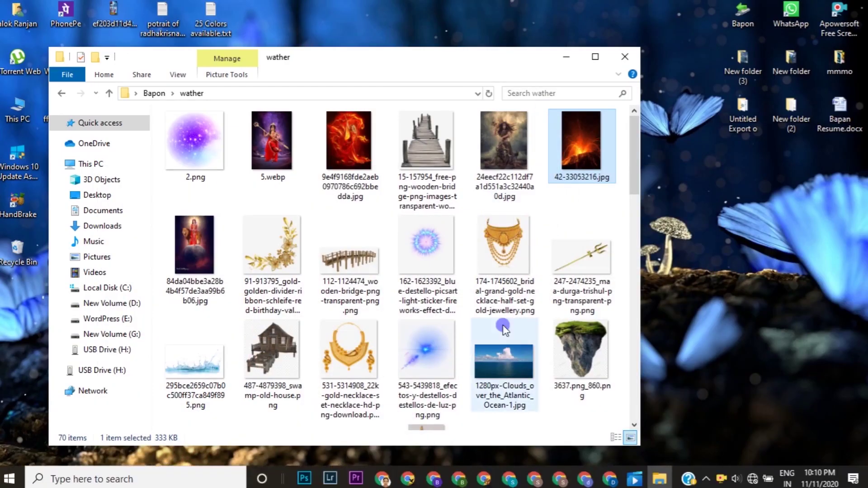
left_click(621, 58)
left_click(312, 475)
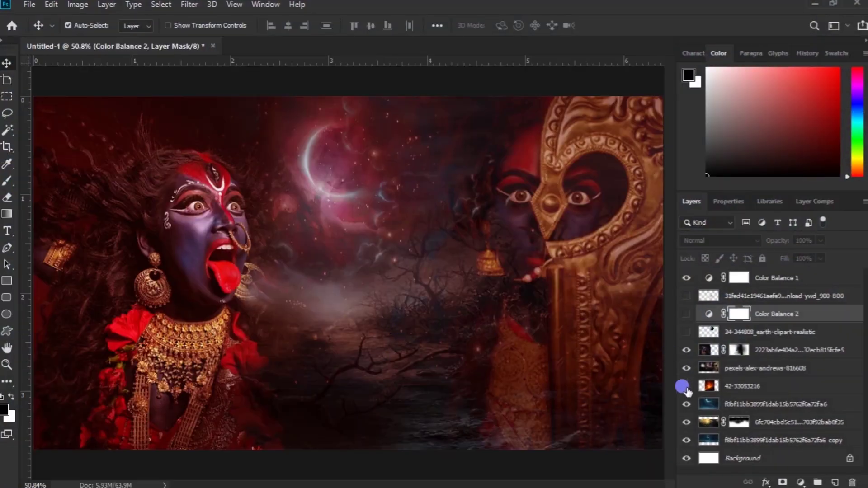
left_click(686, 387)
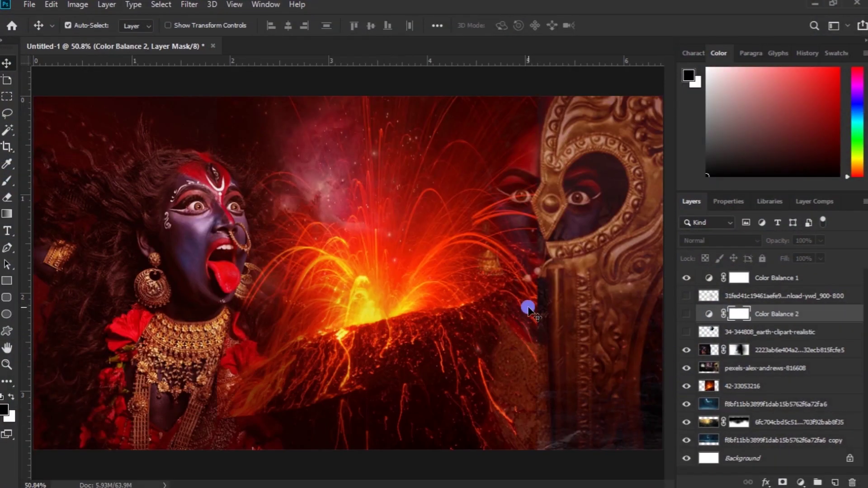
left_click(746, 386)
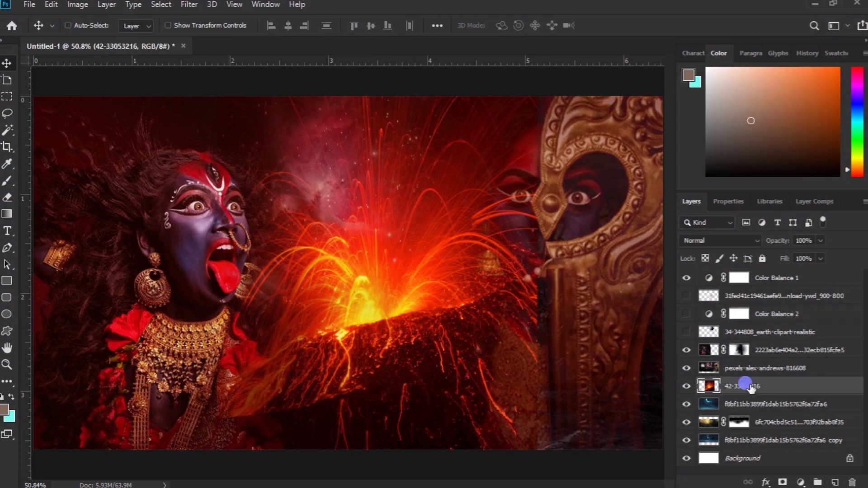
key("ctrl+t")
key("ctrl+minus")
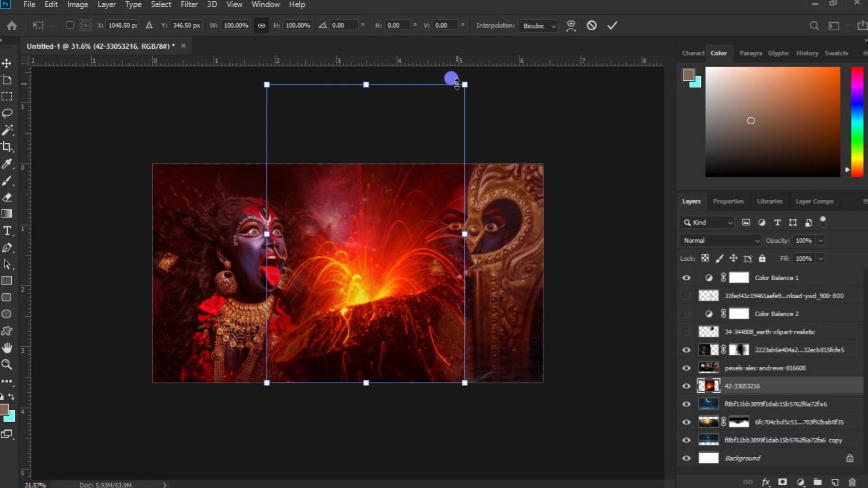
left_click_drag(452, 81, 451, 126)
left_click(613, 25)
scroll(334, 267, "up", 1)
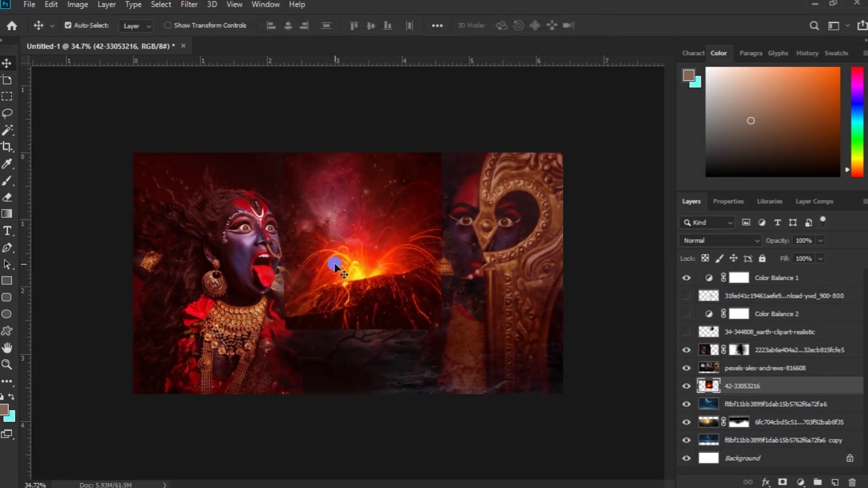
scroll(334, 267, "up", 2)
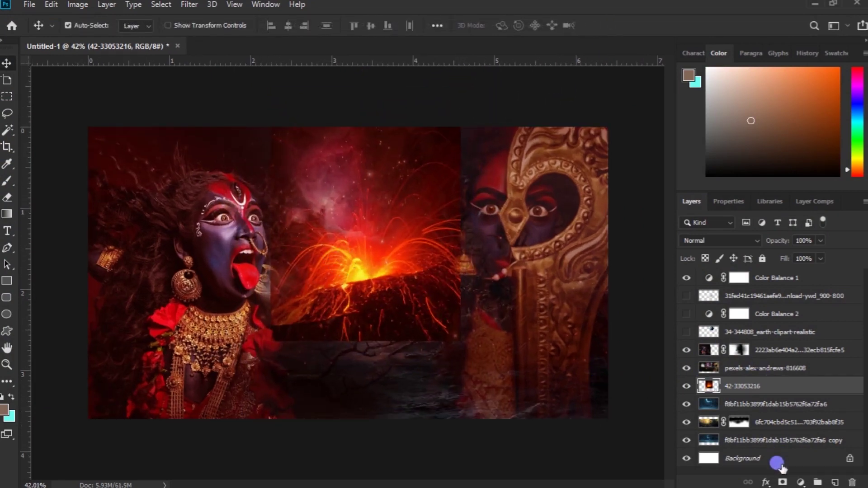
left_click(783, 482)
- Softly mask the volcano's edges into the faces, then place the lava-cracks image lower right
left_click(9, 182)
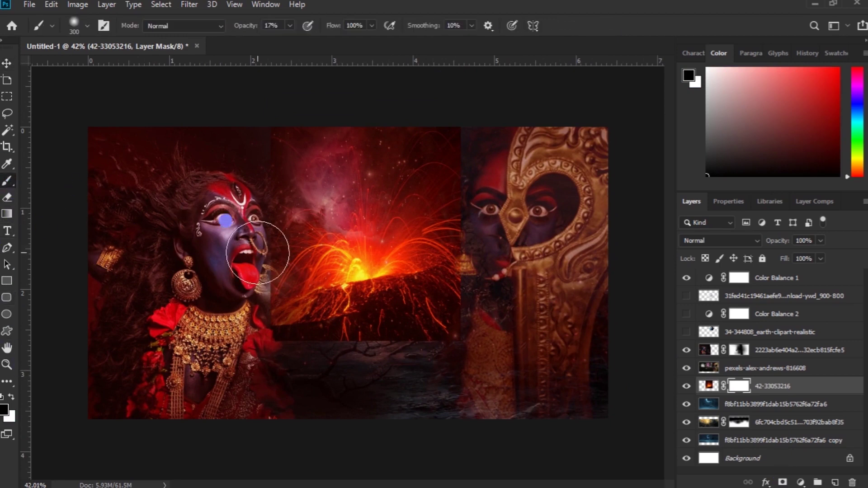
left_click_drag(242, 279, 250, 239)
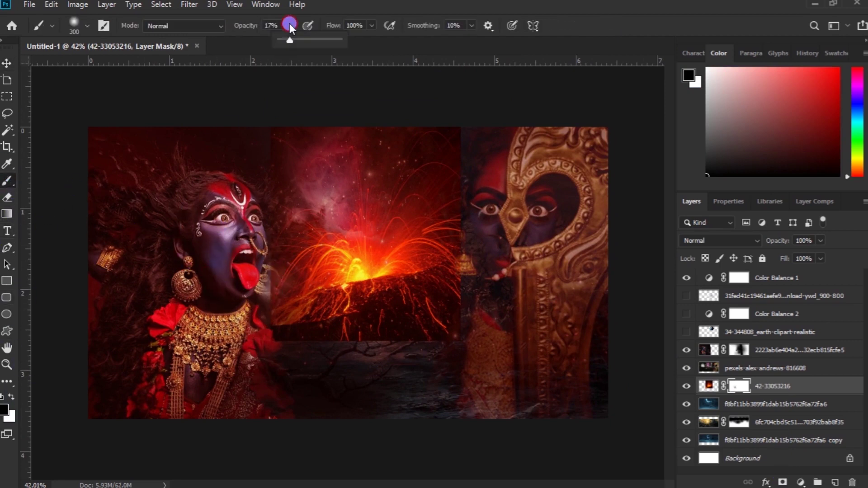
mouse_move(213, 110)
left_mouse_down()
mouse_move(227, 154)
mouse_move(242, 330)
mouse_move(445, 222)
mouse_move(426, 256)
mouse_move(413, 325)
mouse_move(269, 311)
mouse_move(411, 310)
mouse_move(449, 209)
mouse_move(305, 267)
mouse_move(345, 268)
left_mouse_up()
left_click_drag(290, 25, 285, 41)
mouse_move(382, 279)
left_mouse_down()
mouse_move(420, 295)
mouse_move(272, 326)
mouse_move(287, 272)
left_mouse_up()
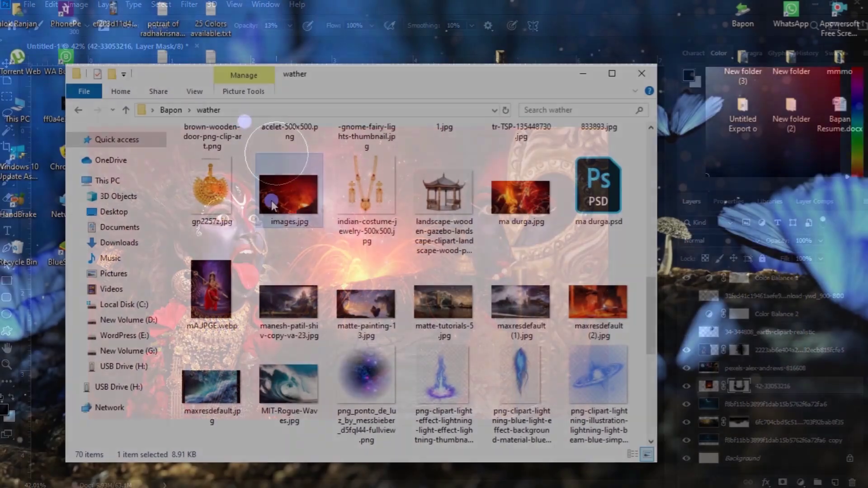
mouse_move(273, 206)
left_mouse_down()
mouse_move(341, 412)
mouse_move(346, 394)
left_mouse_up()
mouse_move(396, 313)
left_mouse_down()
mouse_move(456, 391)
mouse_move(507, 392)
left_mouse_up()
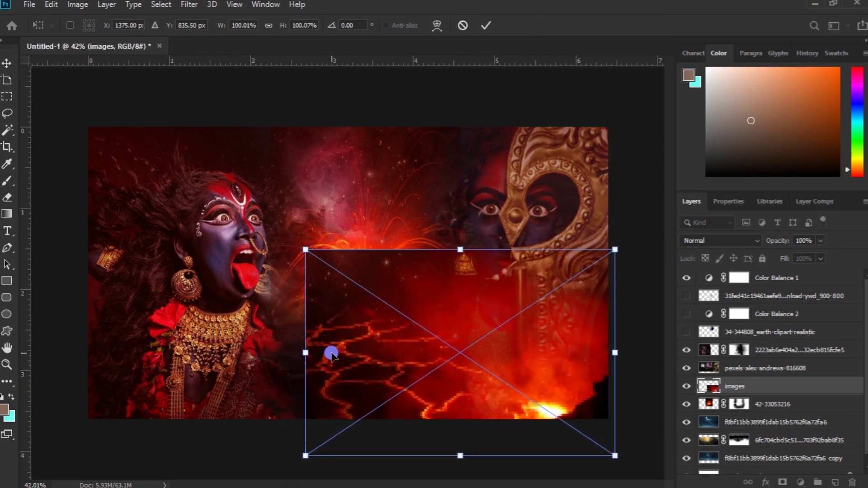
- Stretch the lava image to about 111% width and 87% height across the lower canvas
left_click_drag(305, 355, 271, 358)
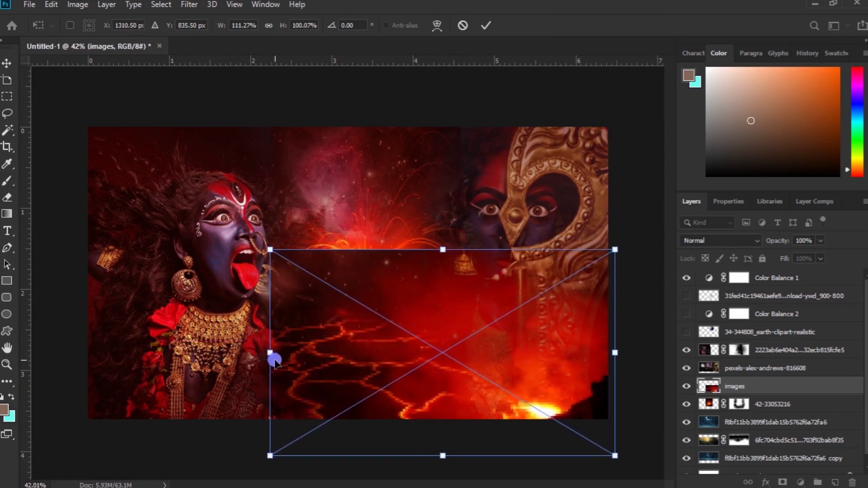
left_click_drag(439, 455, 435, 427)
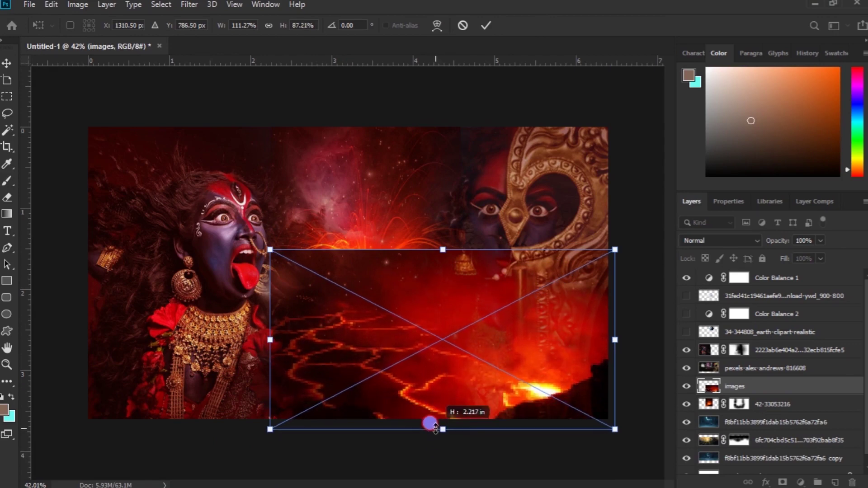
left_click(487, 25)
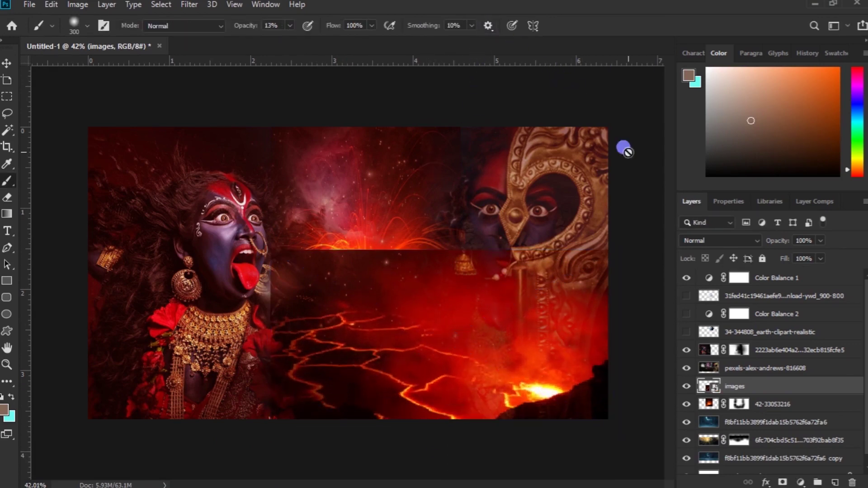
- Rasterize the lava layer and mask out its hard top edge around the fire glow
right_click(753, 389)
left_click(605, 232)
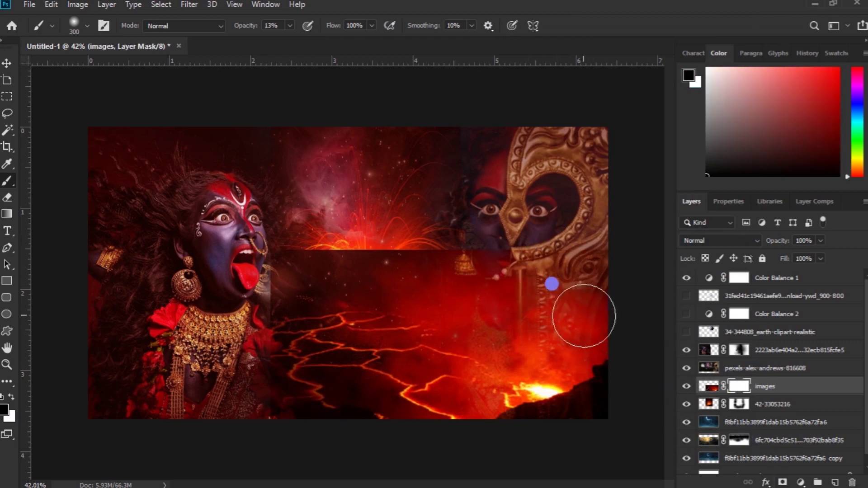
left_click_drag(490, 255, 270, 282)
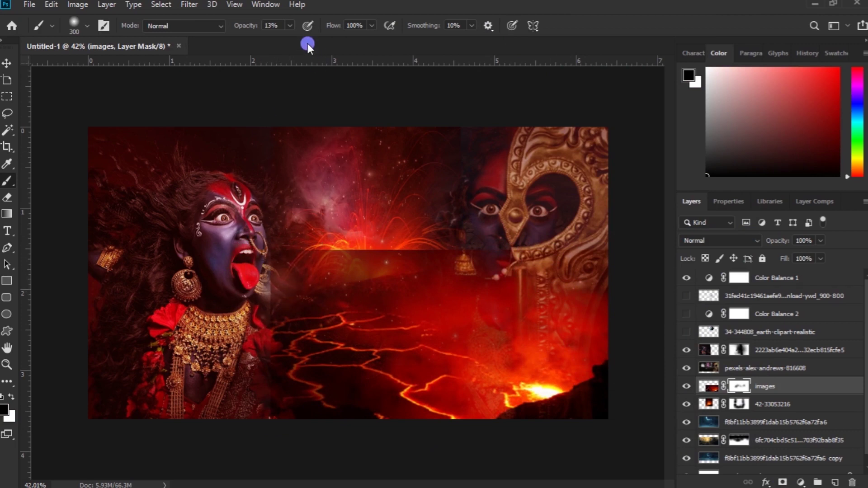
left_click_drag(289, 34, 292, 41)
mouse_move(402, 184)
left_mouse_down()
mouse_move(382, 246)
mouse_move(355, 236)
mouse_move(332, 255)
mouse_move(431, 235)
mouse_move(400, 258)
mouse_move(529, 226)
mouse_move(475, 285)
mouse_move(524, 277)
mouse_move(446, 250)
mouse_move(301, 278)
mouse_move(547, 267)
mouse_move(558, 345)
mouse_move(517, 133)
mouse_move(569, 135)
left_mouse_up()
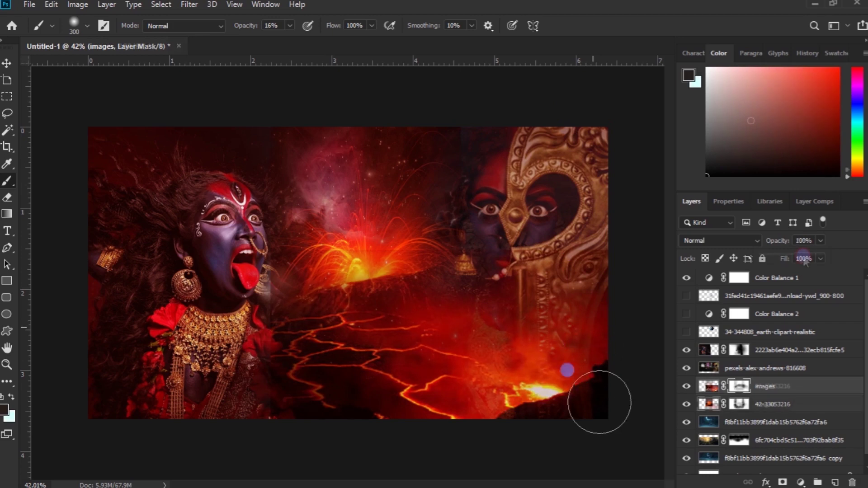
- Move the lava layer beneath the volcano layer and soften its mask near the faces
left_click_drag(803, 256, 799, 257)
mouse_move(608, 321)
left_mouse_down()
mouse_move(476, 267)
mouse_move(569, 339)
mouse_move(428, 357)
mouse_move(604, 378)
mouse_move(604, 343)
mouse_move(508, 393)
left_mouse_up()
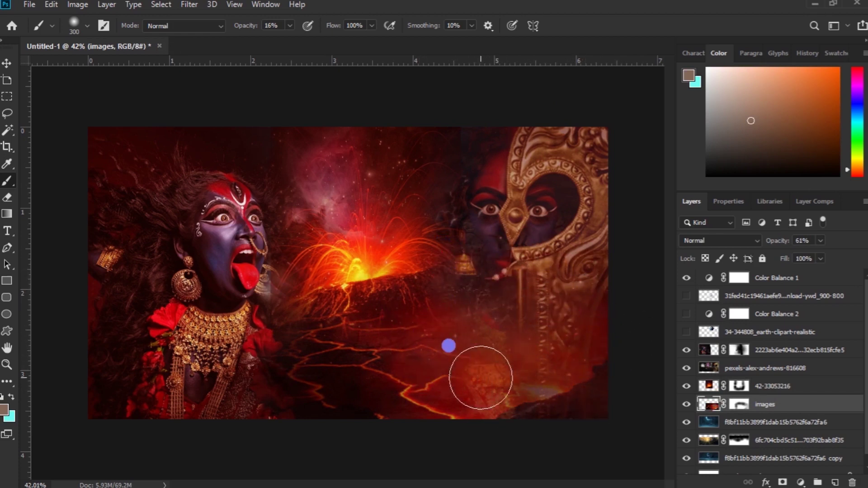
scroll(648, 376, "down", 2, "alt")
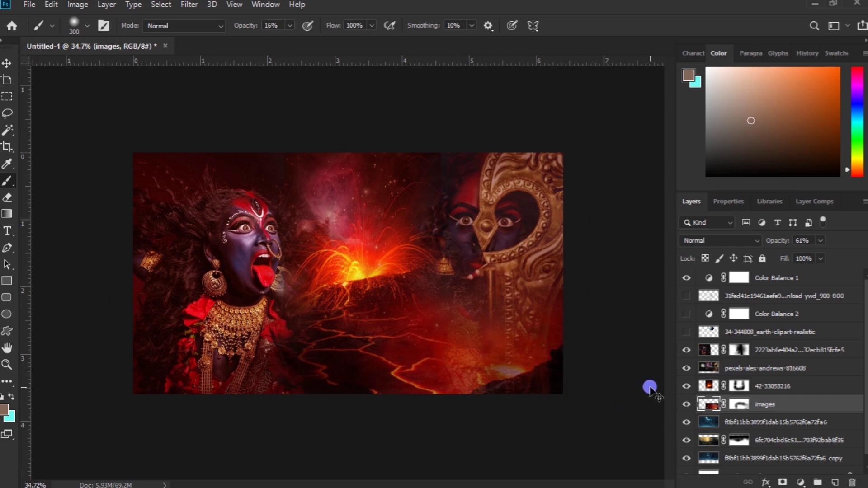
- Lower the lava layer's opacity to 54%
scroll(446, 299, "up", 2, "alt")
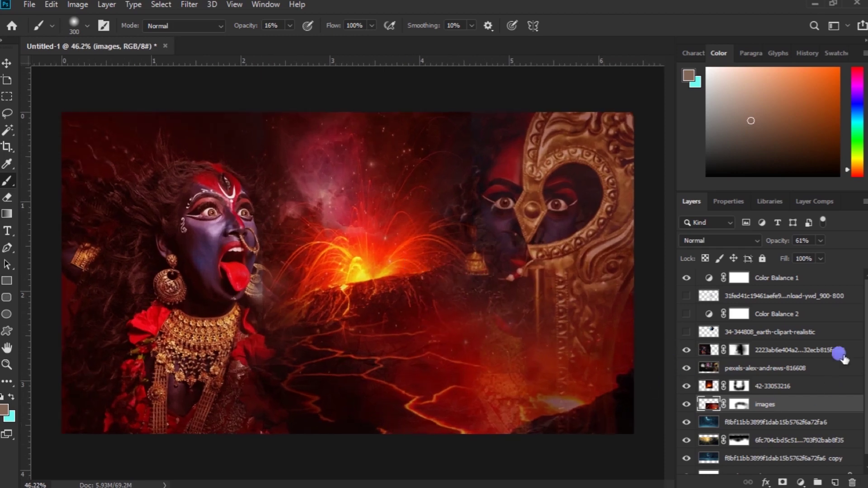
left_click_drag(832, 257, 817, 256)
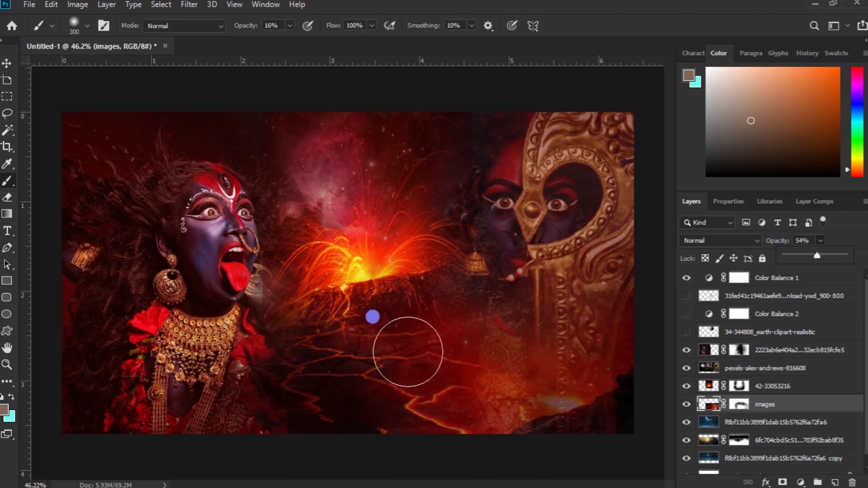
key("ctrl+minus")
- Paint the volcano mask black around the left goddess's chin, neck and tongue
scroll(369, 400, "up", 1)
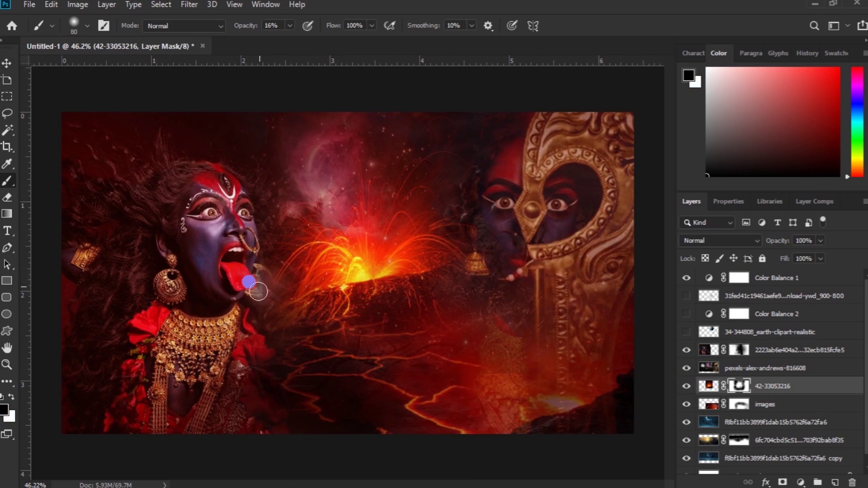
left_click_drag(261, 300, 259, 264)
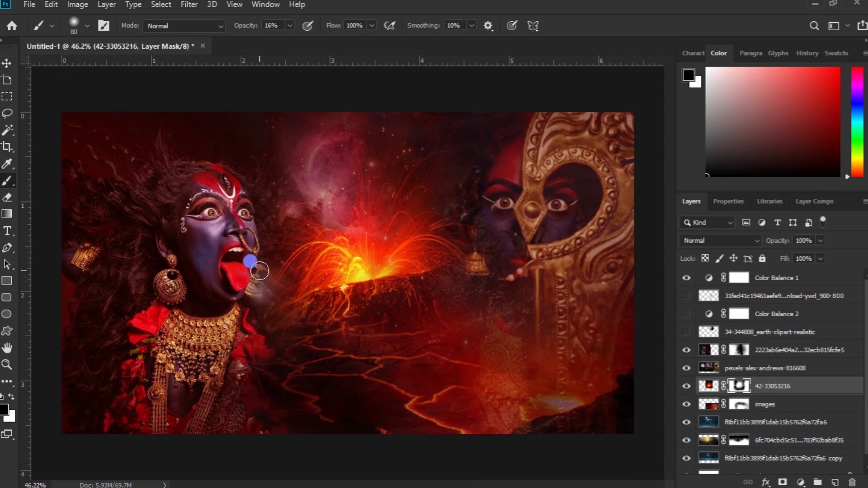
mouse_move(370, 306)
left_mouse_down()
mouse_move(262, 296)
mouse_move(242, 320)
mouse_move(261, 219)
mouse_move(262, 276)
left_mouse_up()
left_click_drag(505, 301, 443, 250)
scroll(485, 246, "up", 2)
scroll(497, 250, "down", 3)
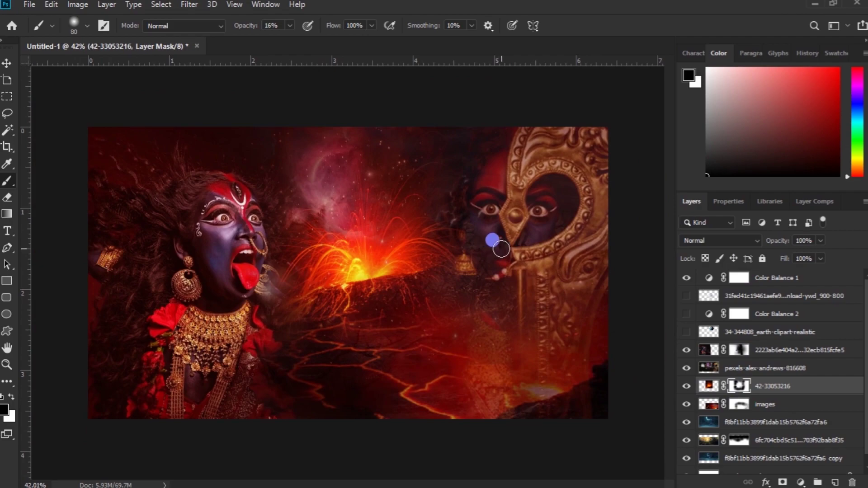